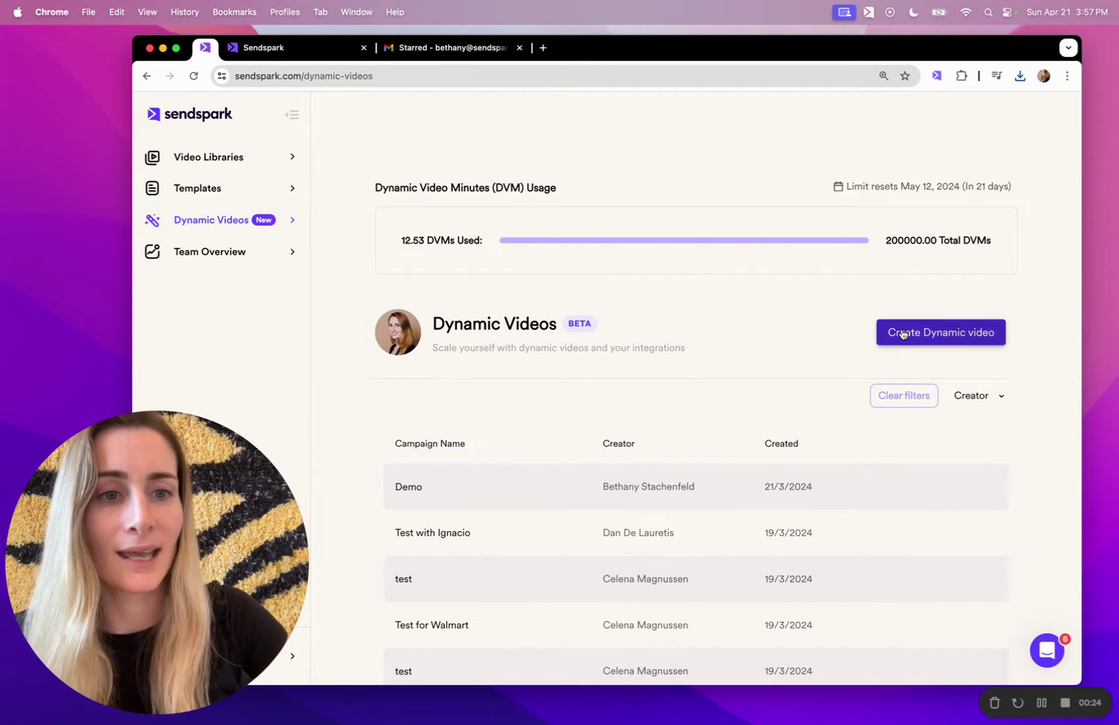
Create a dynamic video campaign named 'Demo' and add a borrowed existing video to it
left_click(930, 338)
type("Demo")
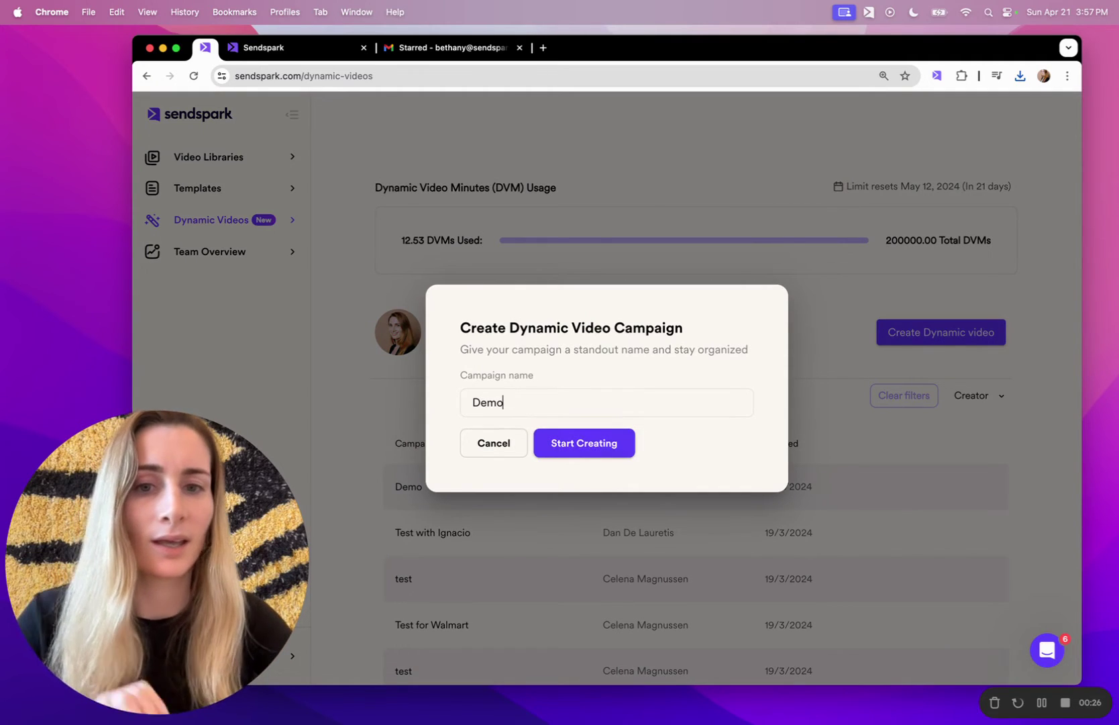
left_click(590, 442)
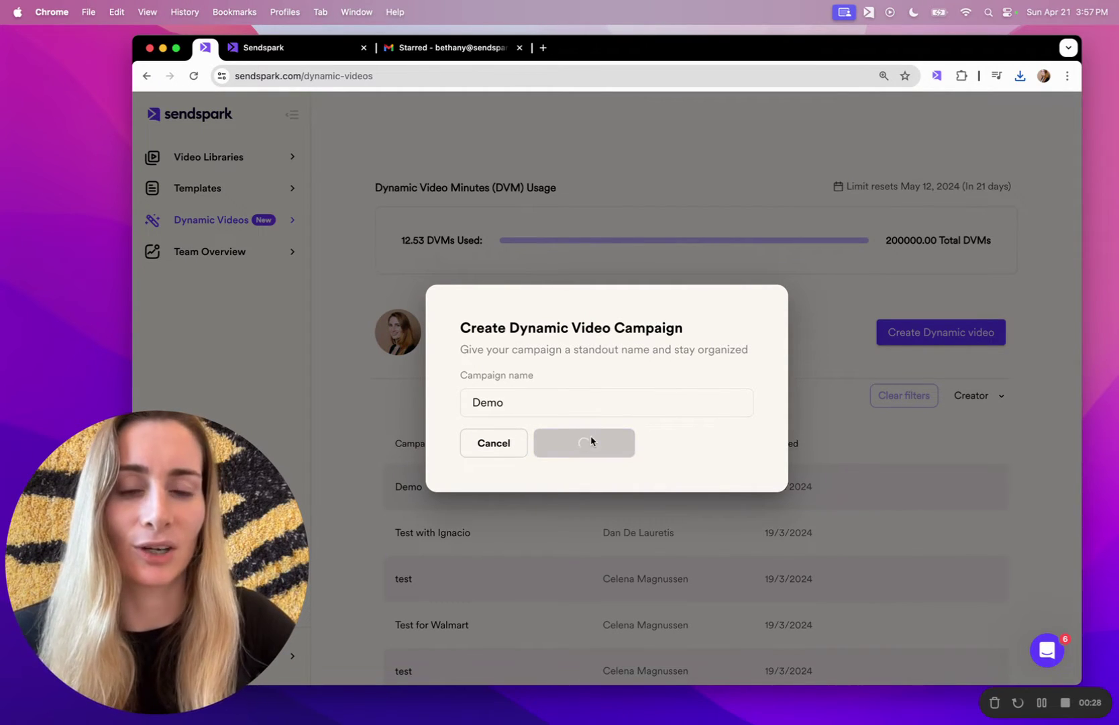
scroll(592, 441, "down", 2)
scroll(592, 441, "up", 2)
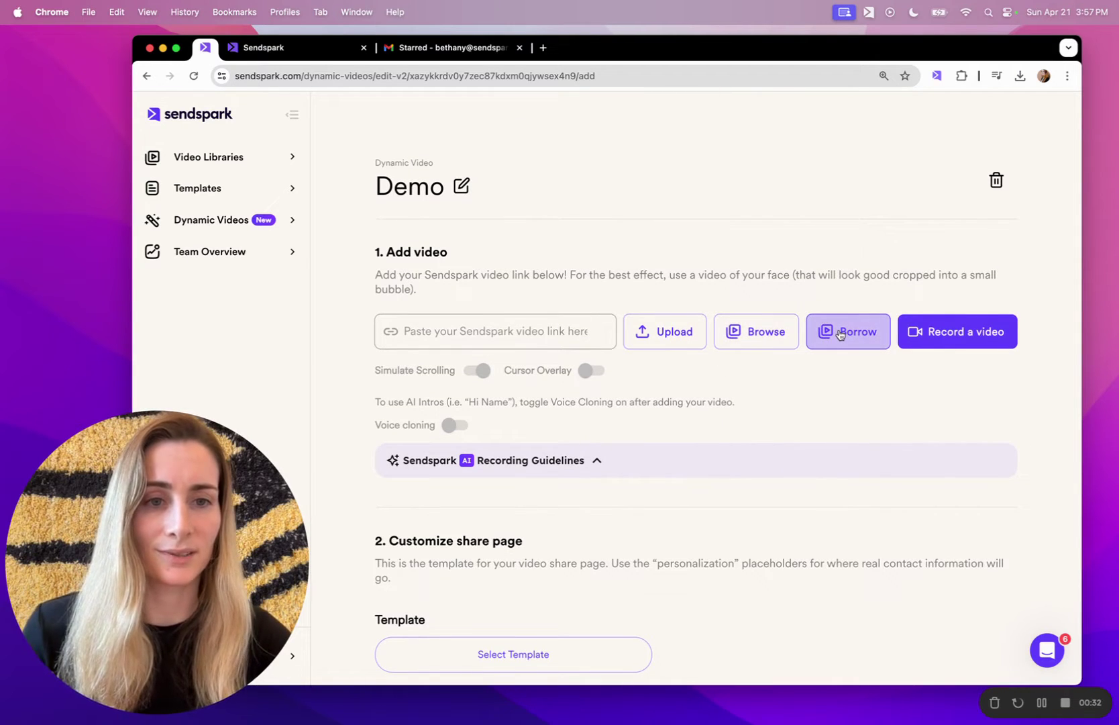
left_click(841, 333)
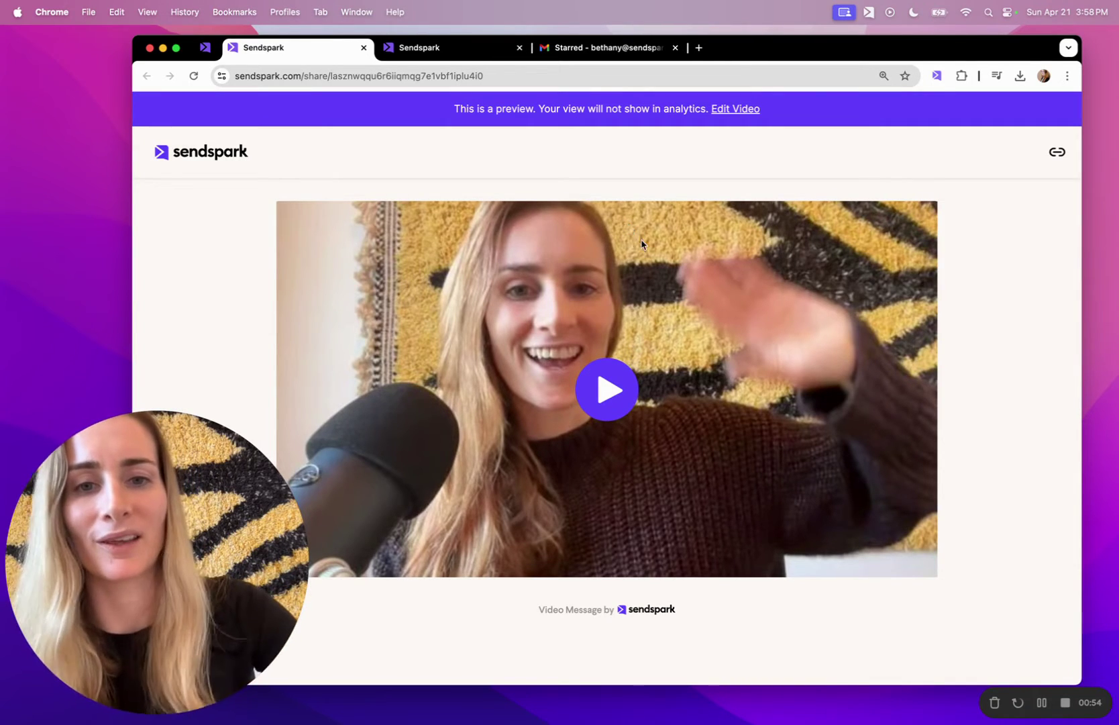
Play the Demo video on its share page, then go back to the campaign editor
left_click(616, 377)
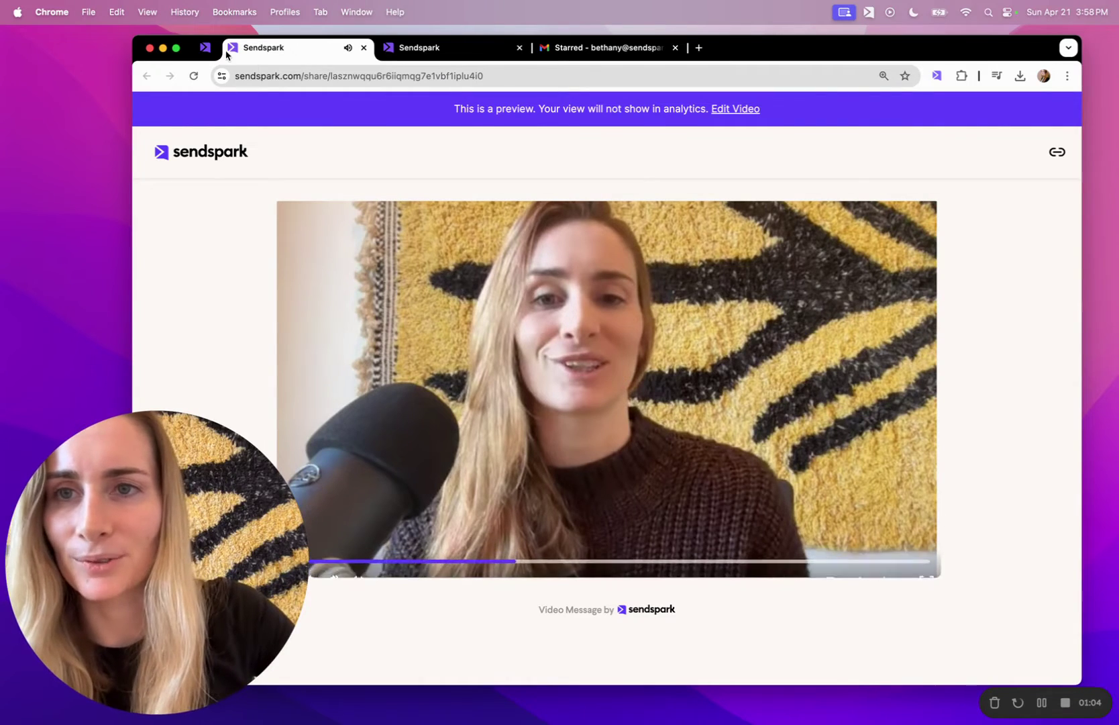
left_click(206, 47)
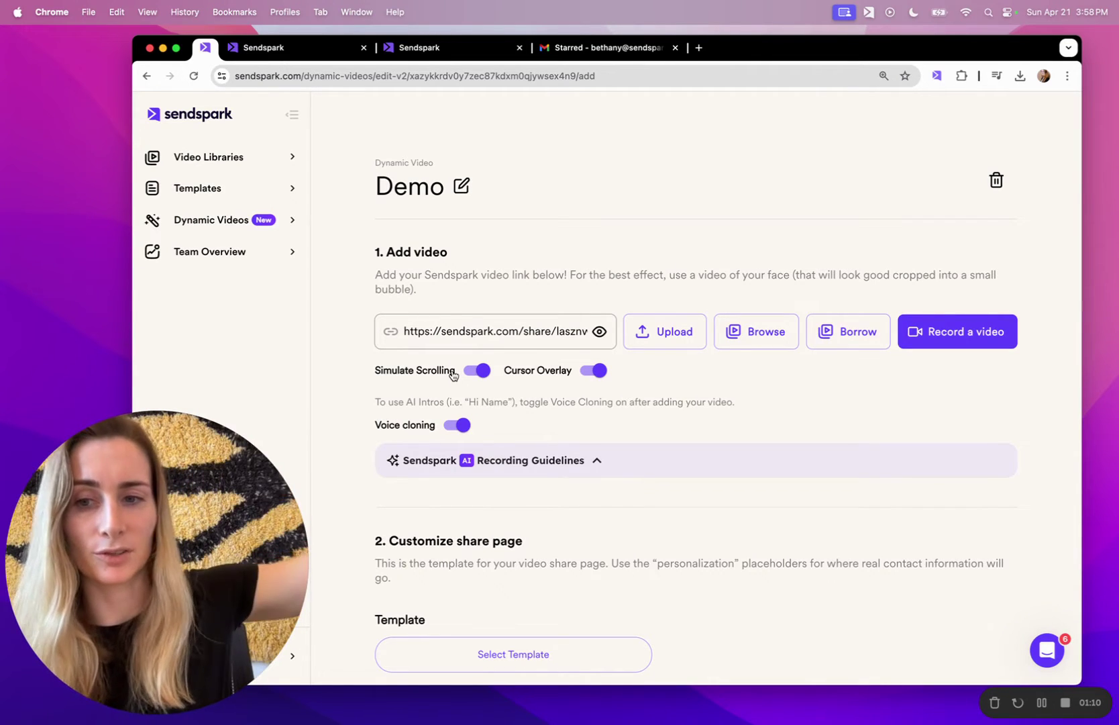
left_click(588, 348)
left_click(554, 372)
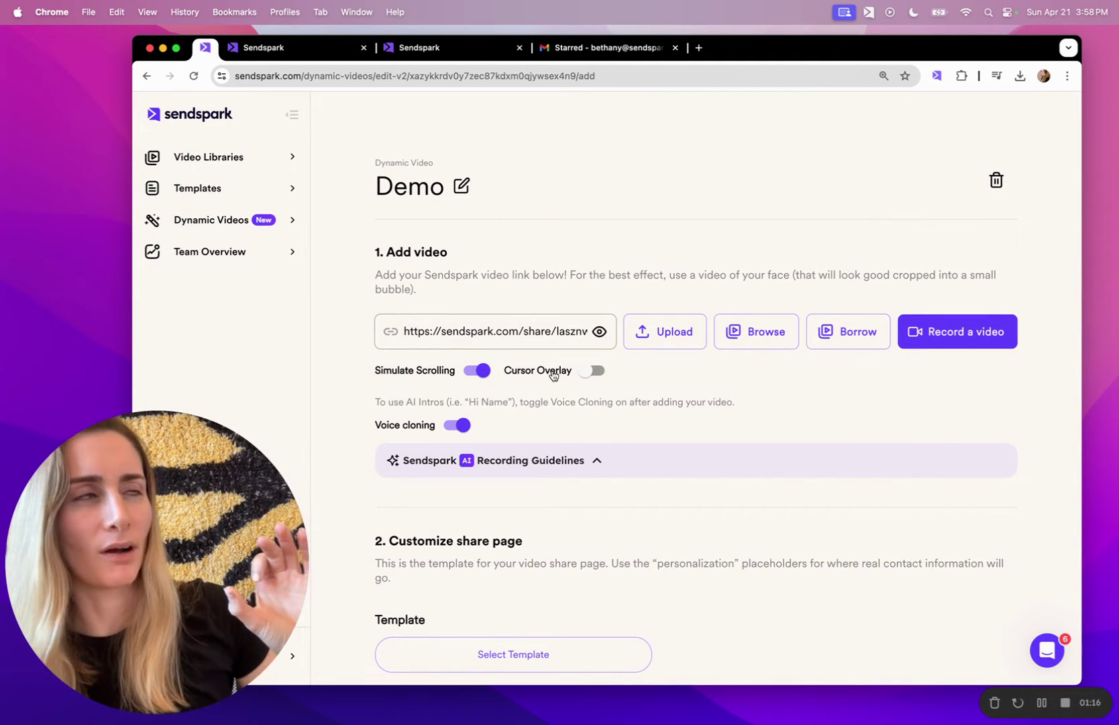
left_click(590, 372)
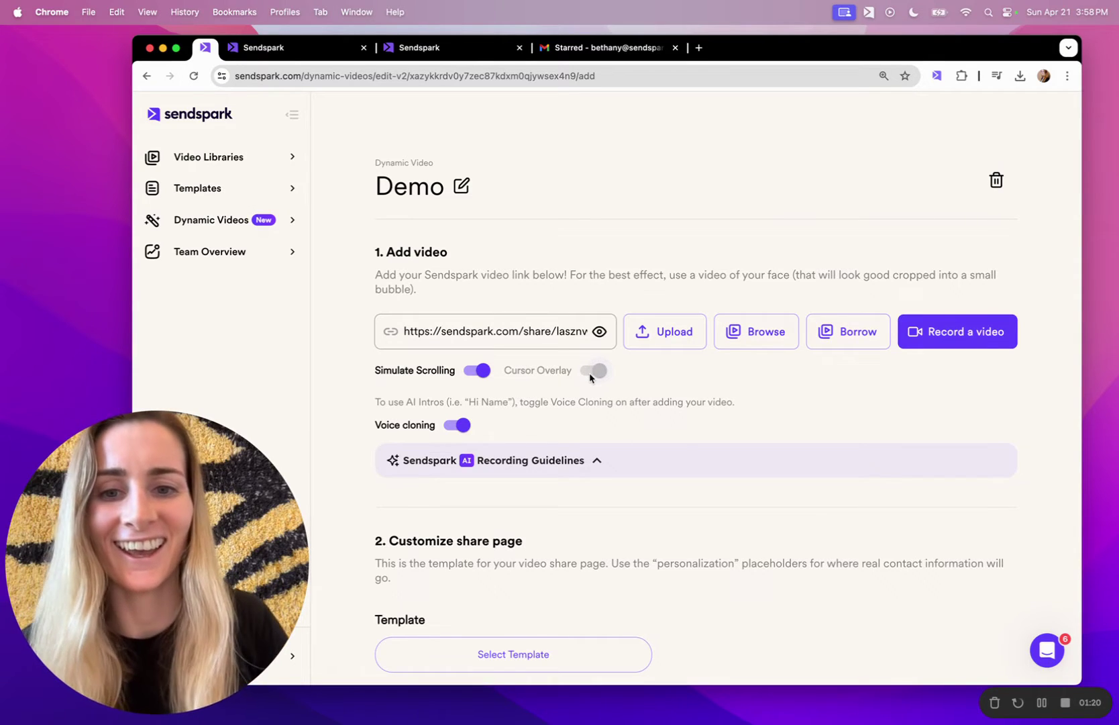
scroll(487, 444, "down", 1)
scroll(488, 444, "down", 1)
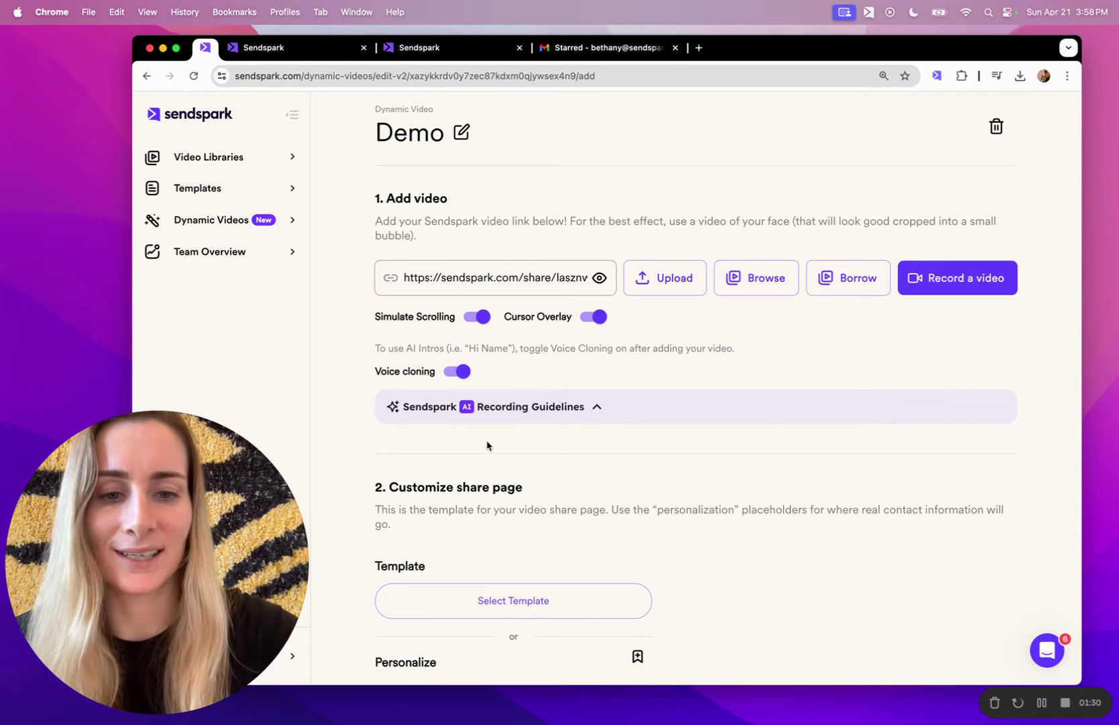
scroll(488, 444, "down", 3)
Collapse the sidebar and apply the Sales Outreach share page template
left_click(291, 115)
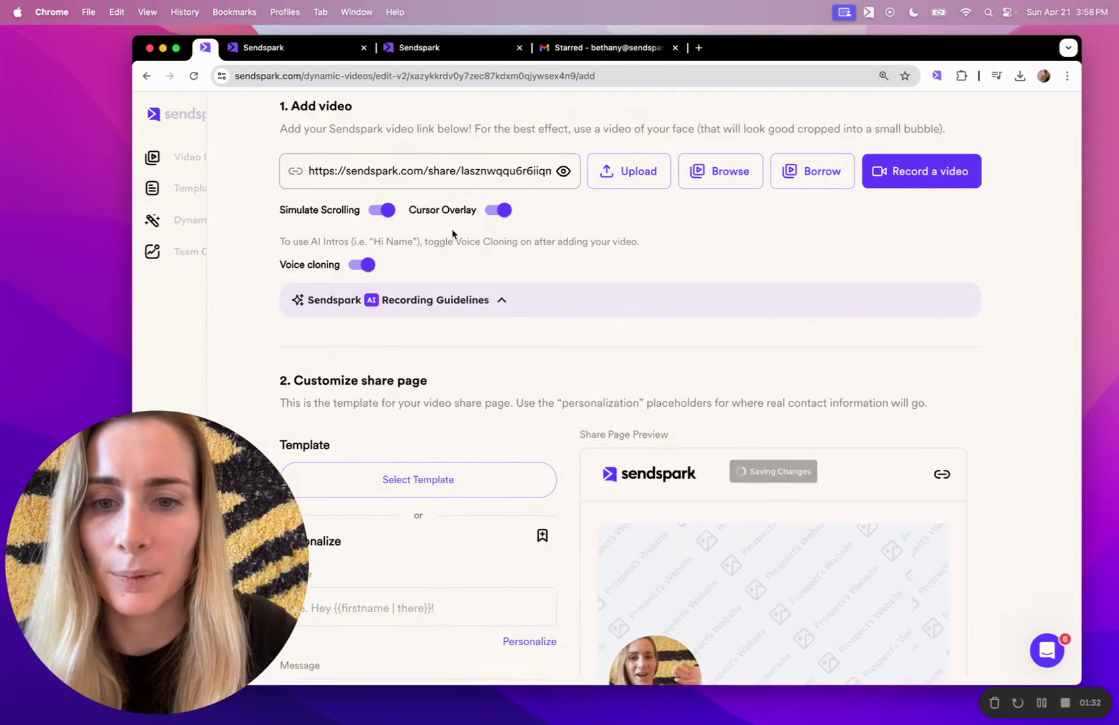
scroll(453, 234, "down", 5)
scroll(455, 238, "down", 2)
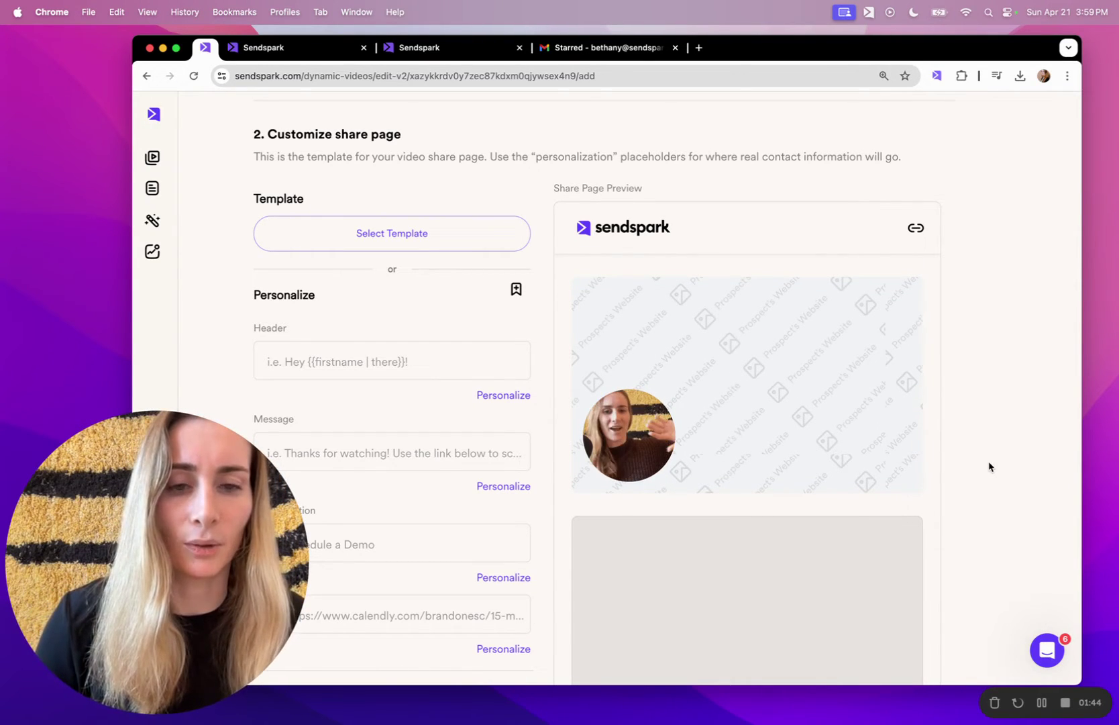
left_click(403, 231)
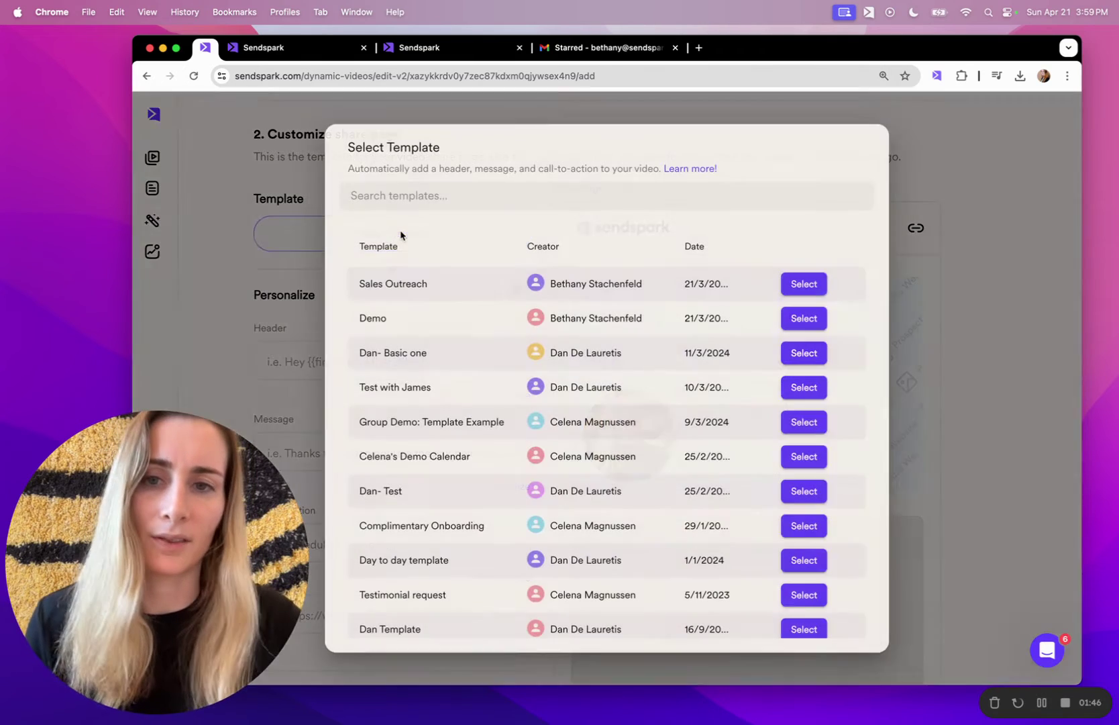
left_click(796, 284)
Look at the header's Personalize merge tags, close them without inserting one, and review the page
scroll(509, 348, "down", 1)
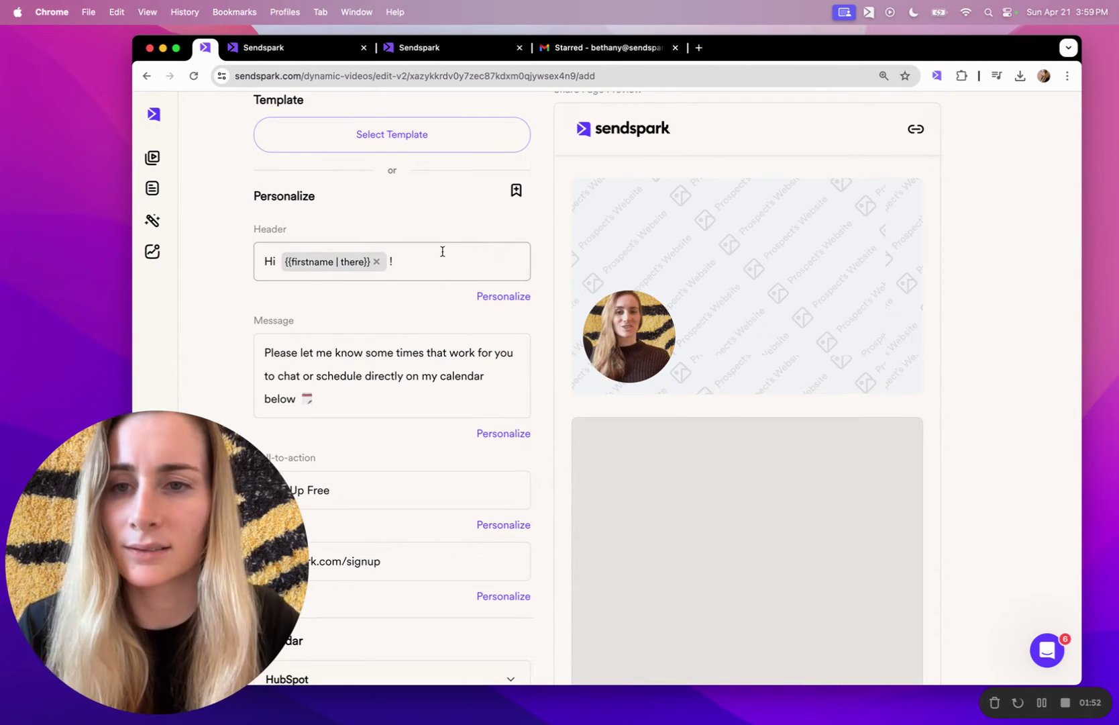
left_click(503, 296)
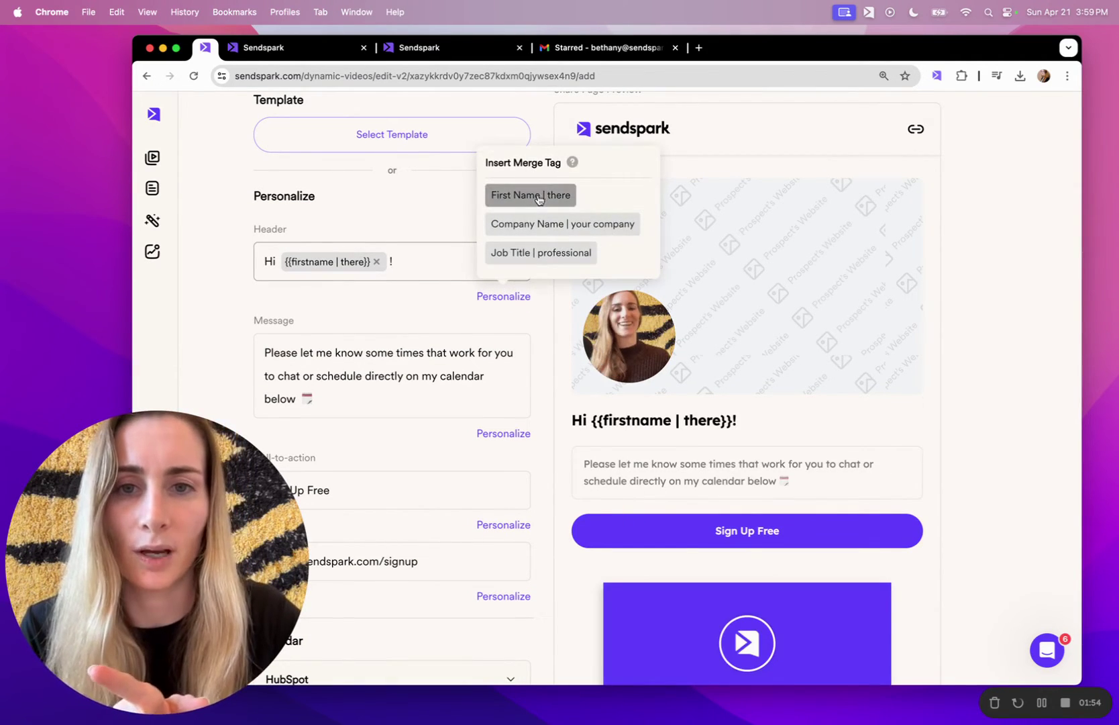
left_click(452, 247)
scroll(437, 366, "down", 1)
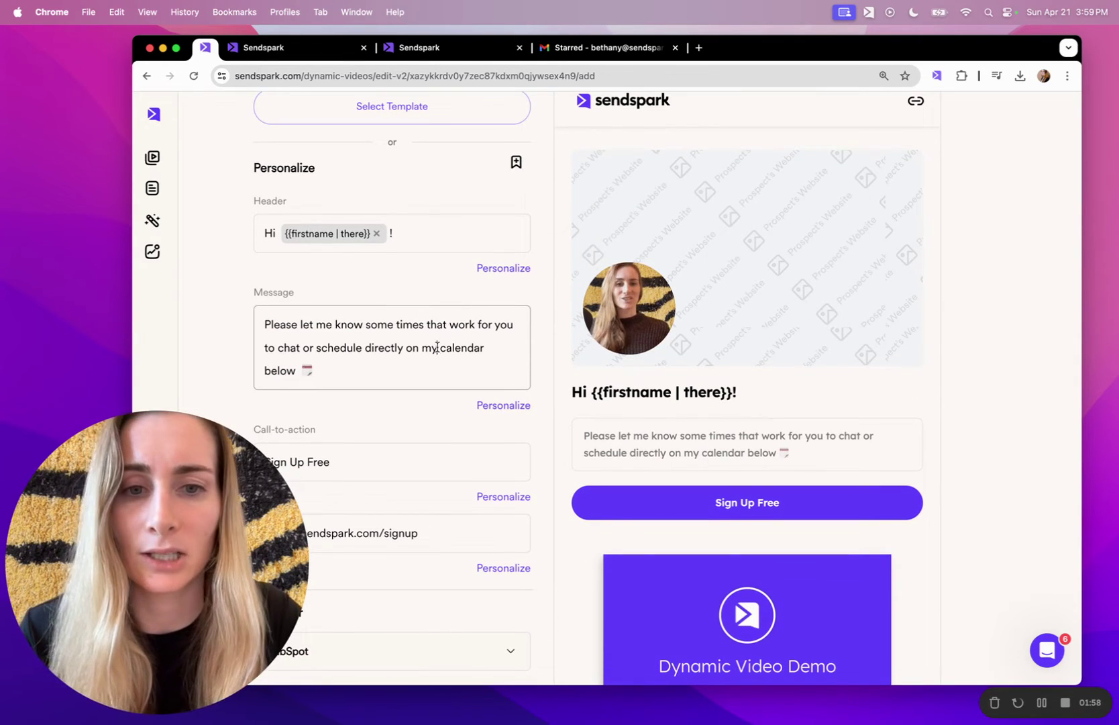
scroll(437, 347, "down", 1)
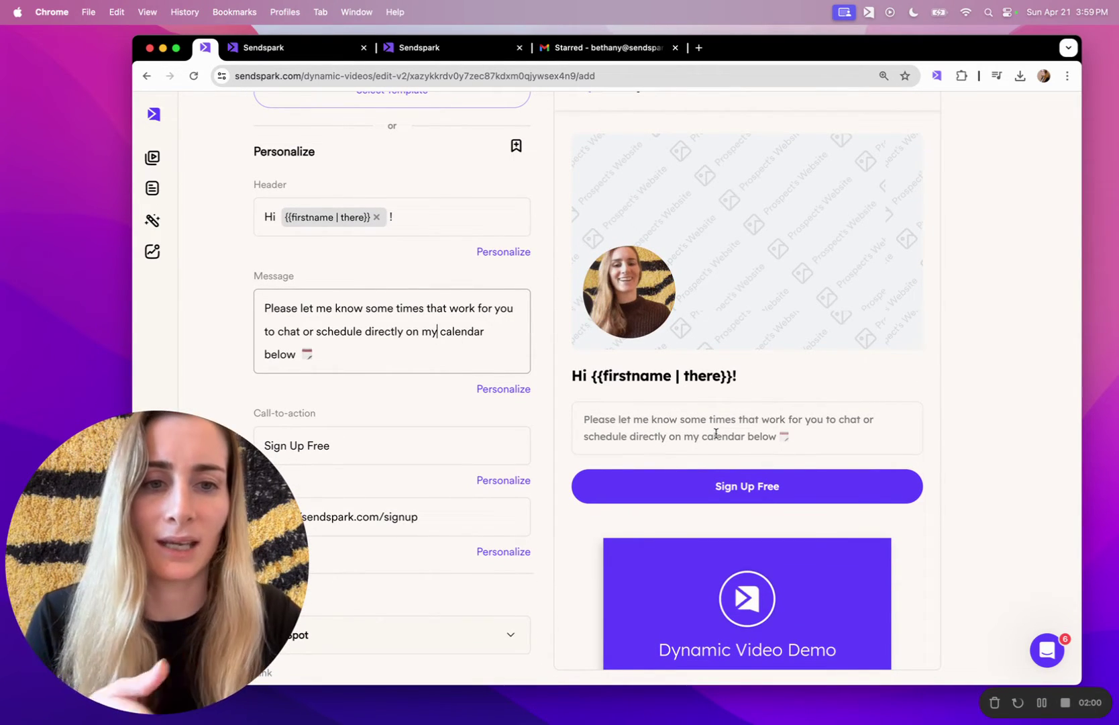
scroll(510, 359, "down", 3)
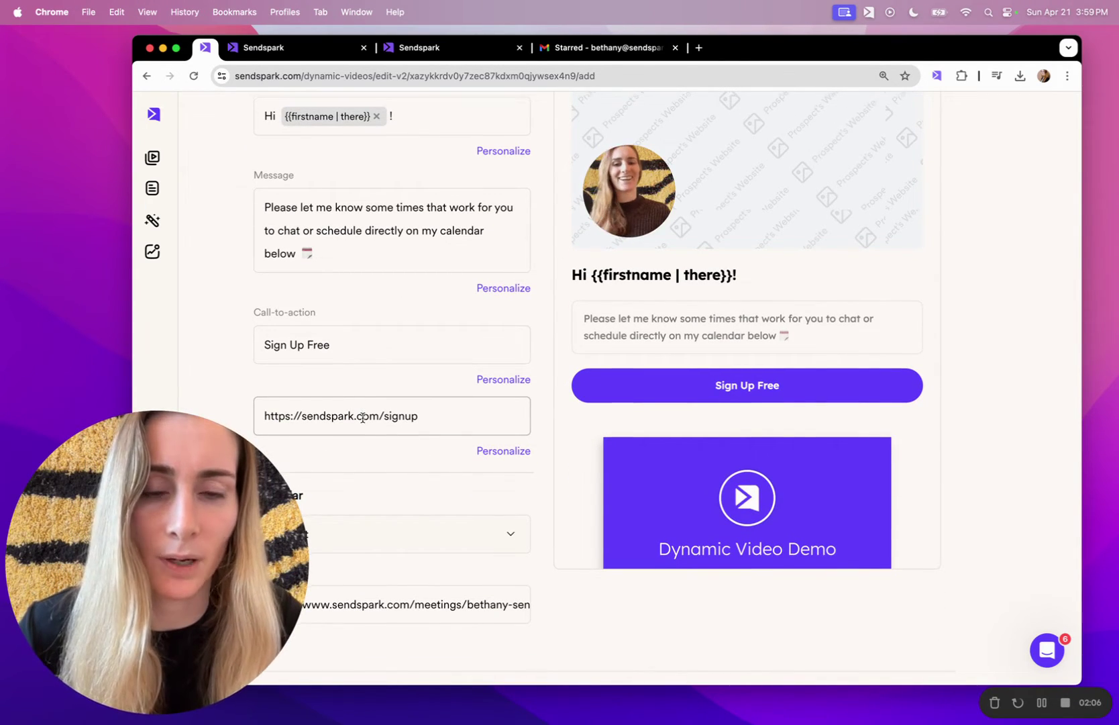
scroll(362, 416, "down", 7)
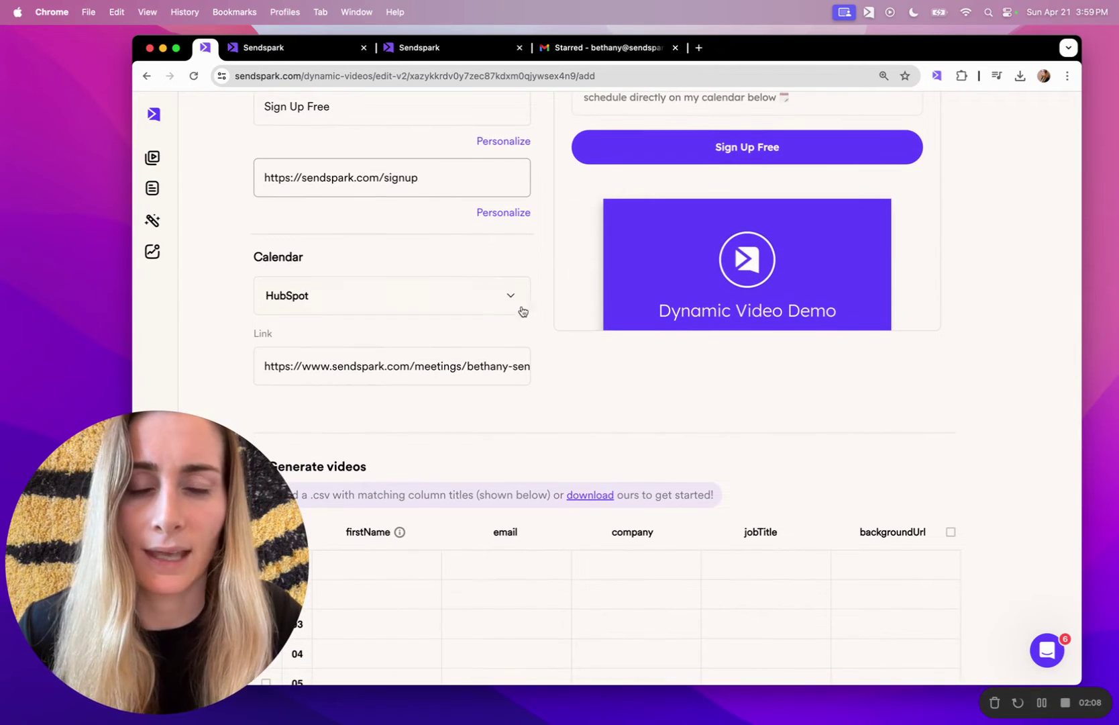
left_click(452, 305)
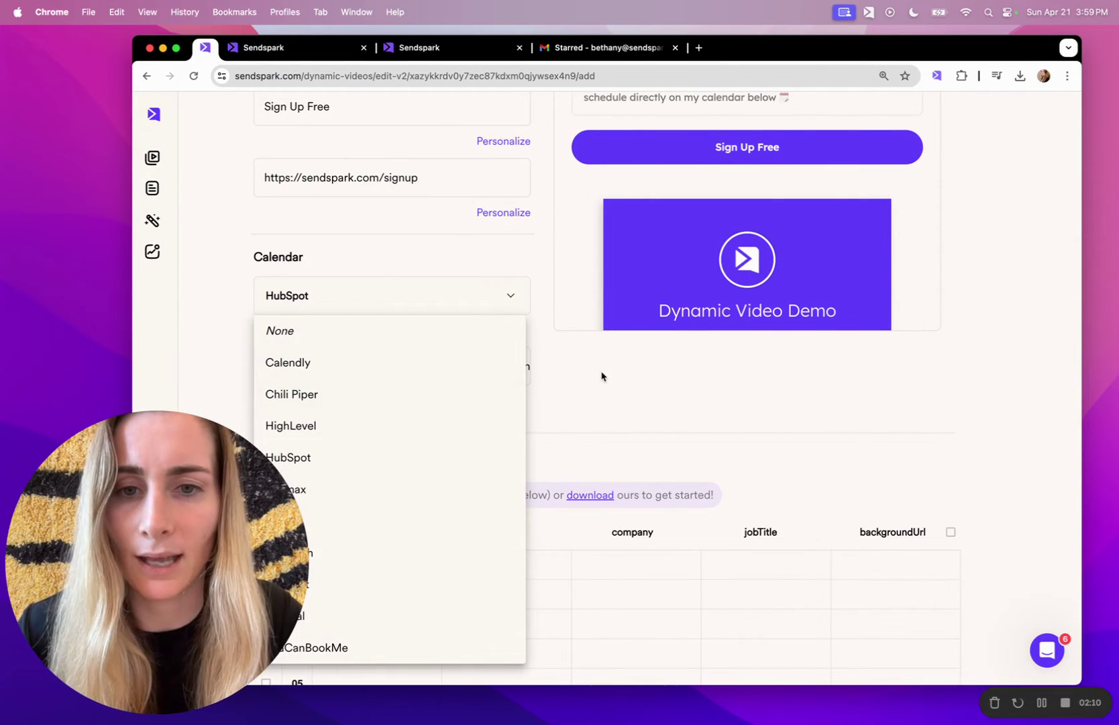
left_click(600, 394)
scroll(599, 399, "down", 6)
scroll(591, 392, "up", 3)
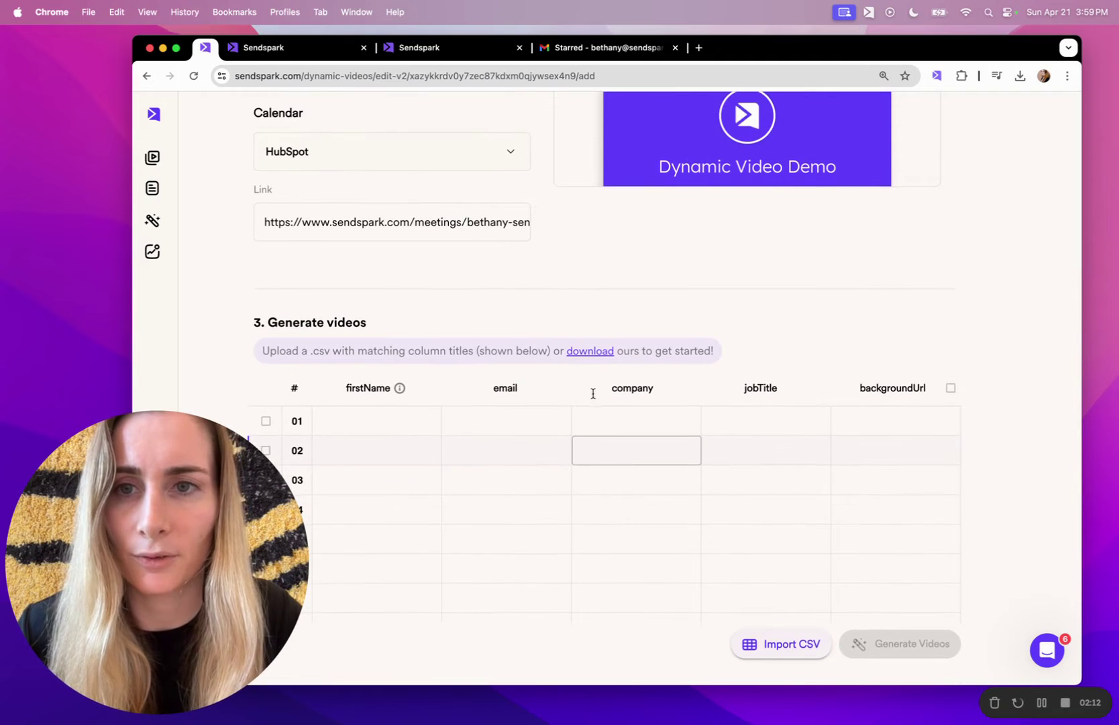
left_click(453, 174)
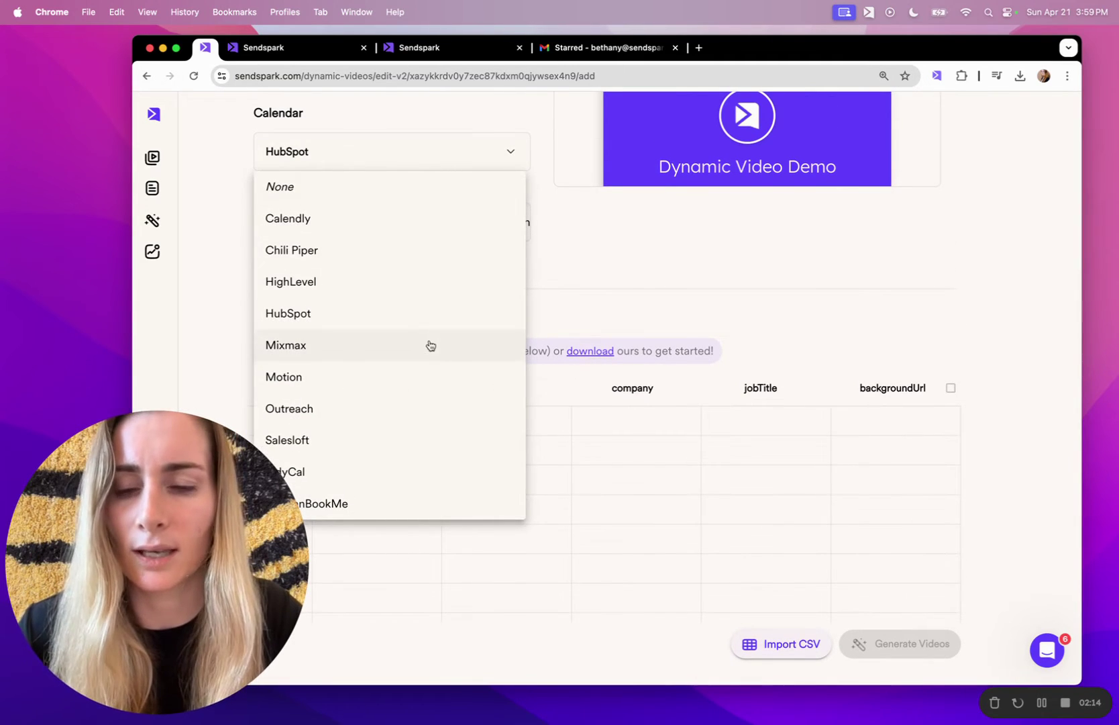
left_click(682, 262)
scroll(682, 260, "up", 7)
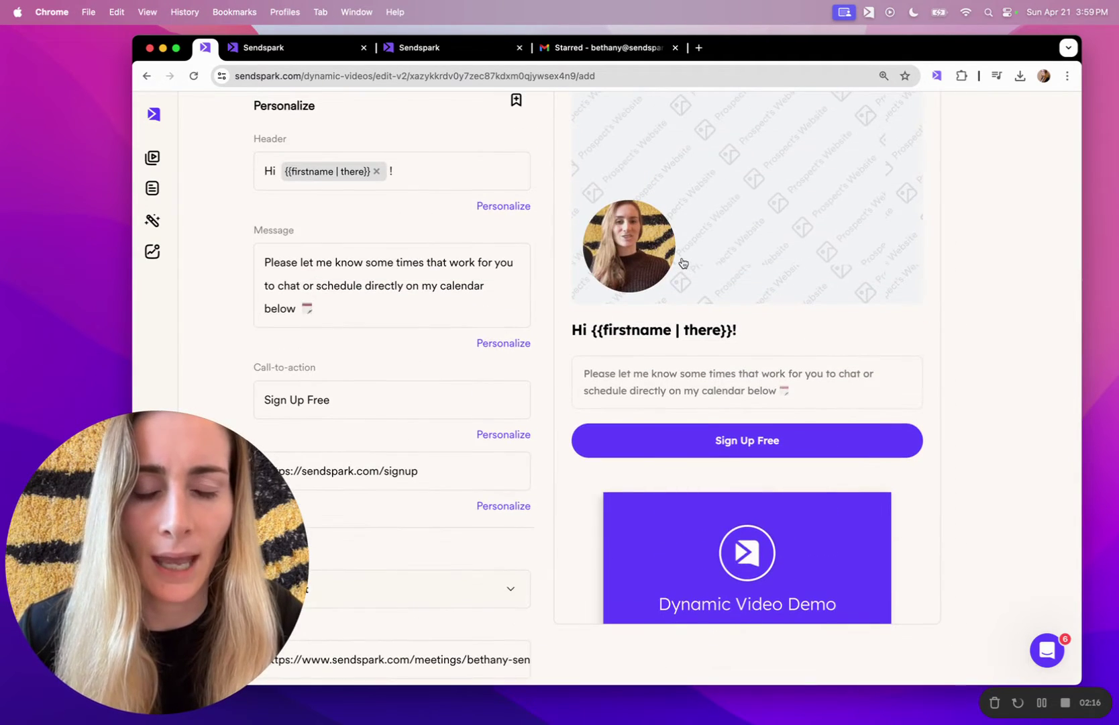
scroll(740, 193, "up", 3)
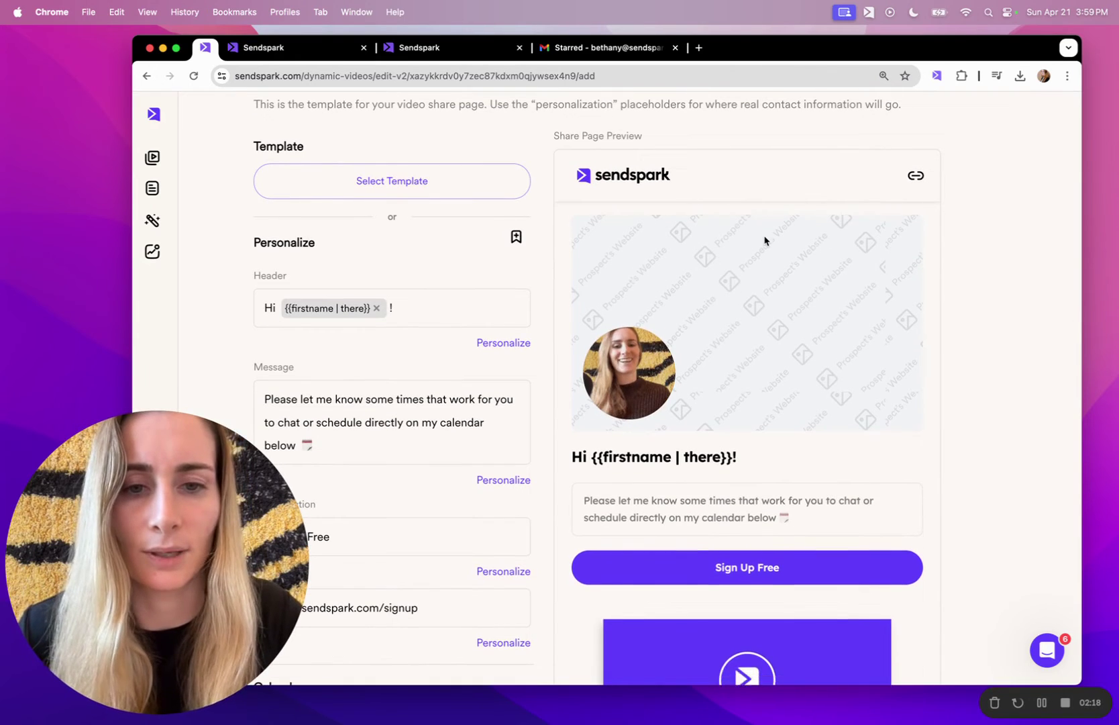
scroll(765, 239, "down", 4)
scroll(764, 240, "down", 3)
scroll(985, 371, "down", 10)
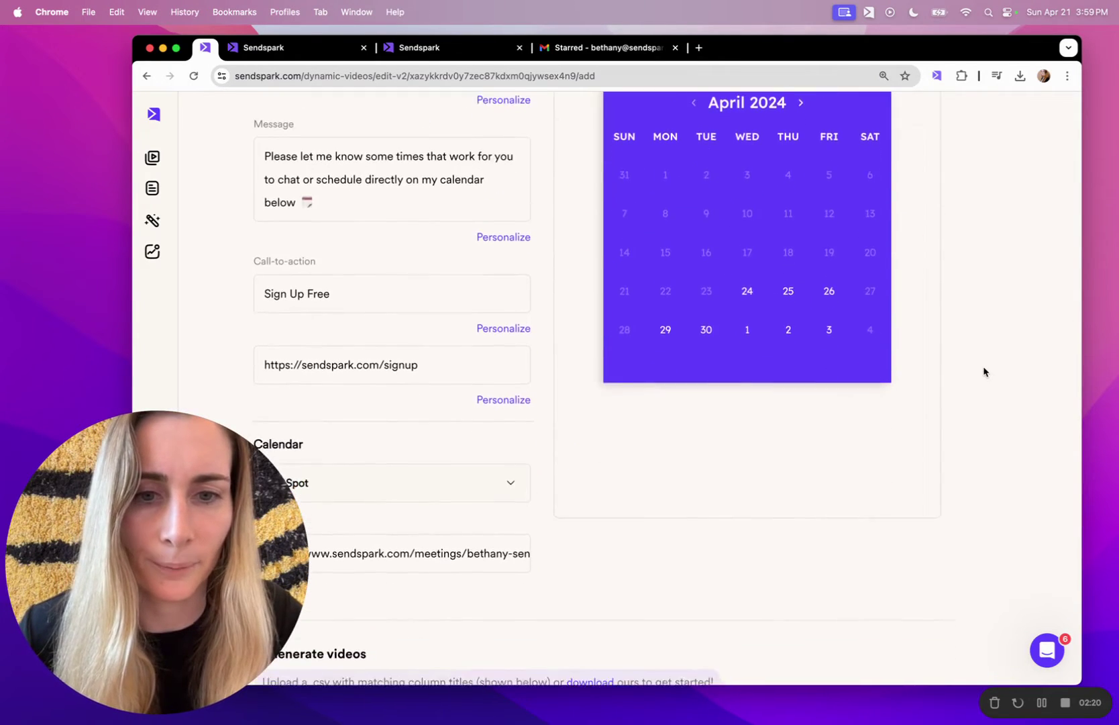
scroll(985, 371, "down", 3)
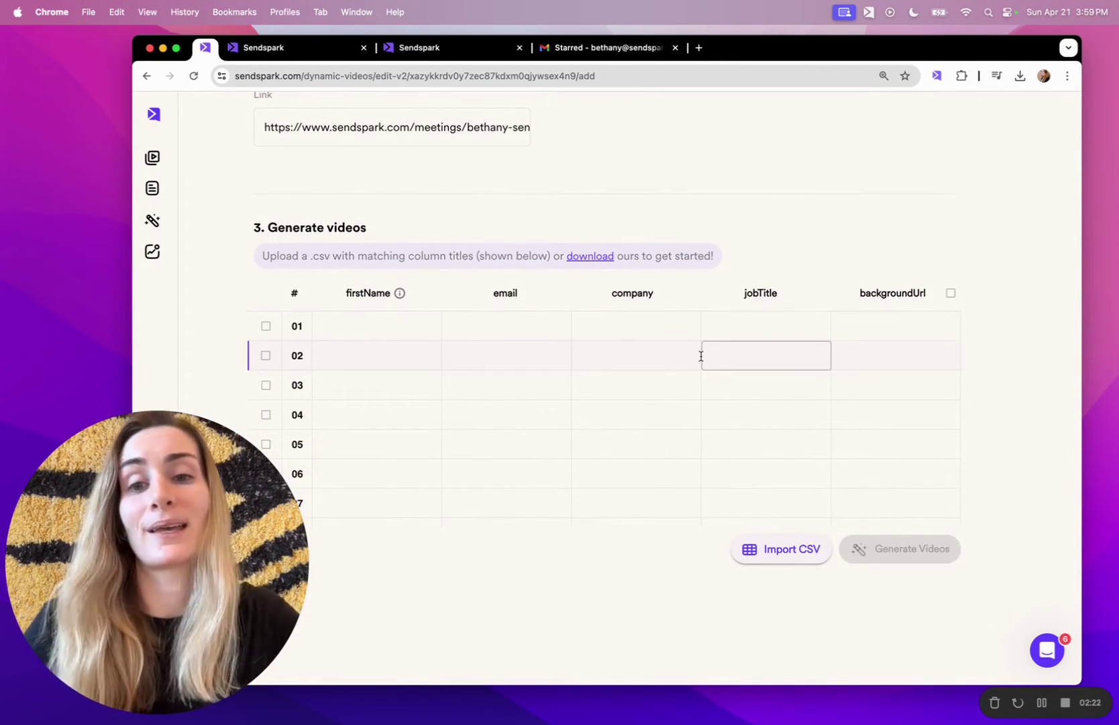
Start editing the firstName cell in row 01 of the Generate videos table
left_click(402, 325)
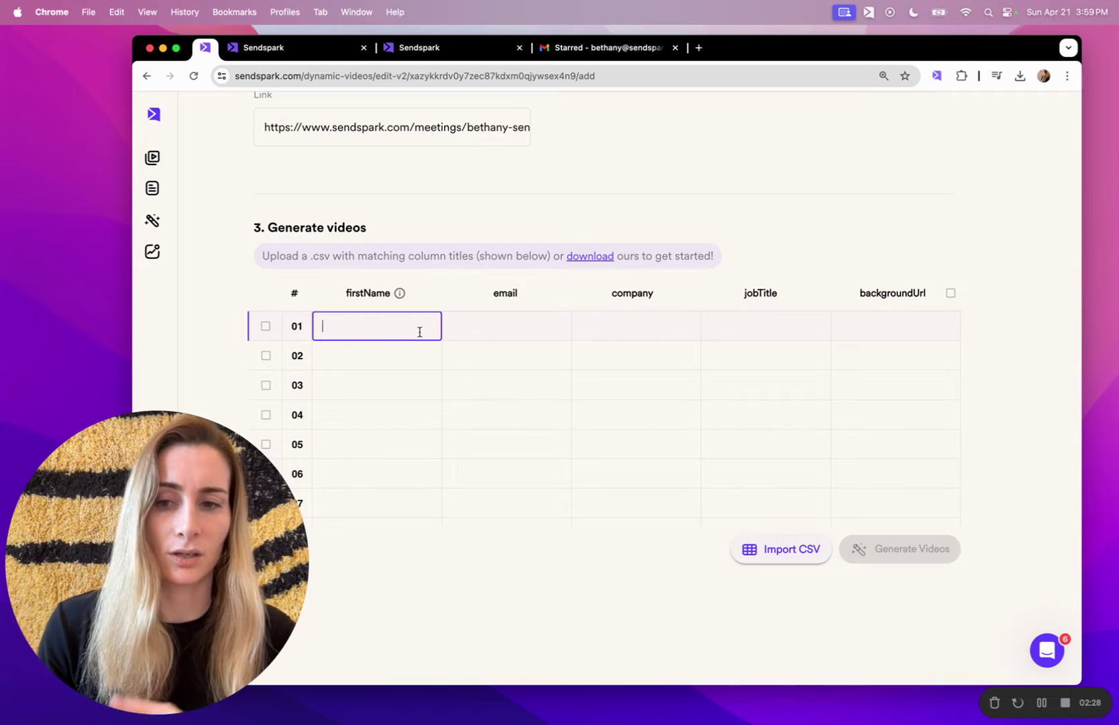
Import 'dynamicVideoCsvExample (63).csv' from Downloads into the contacts table
left_click(774, 550)
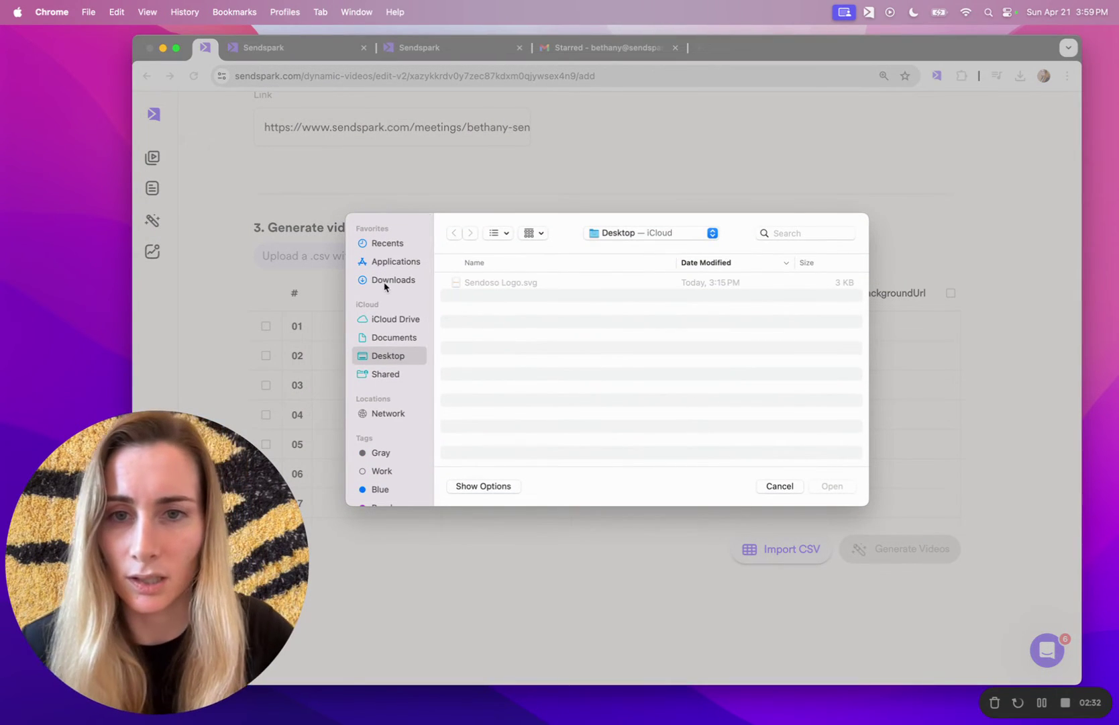
left_click(387, 279)
left_click(553, 285)
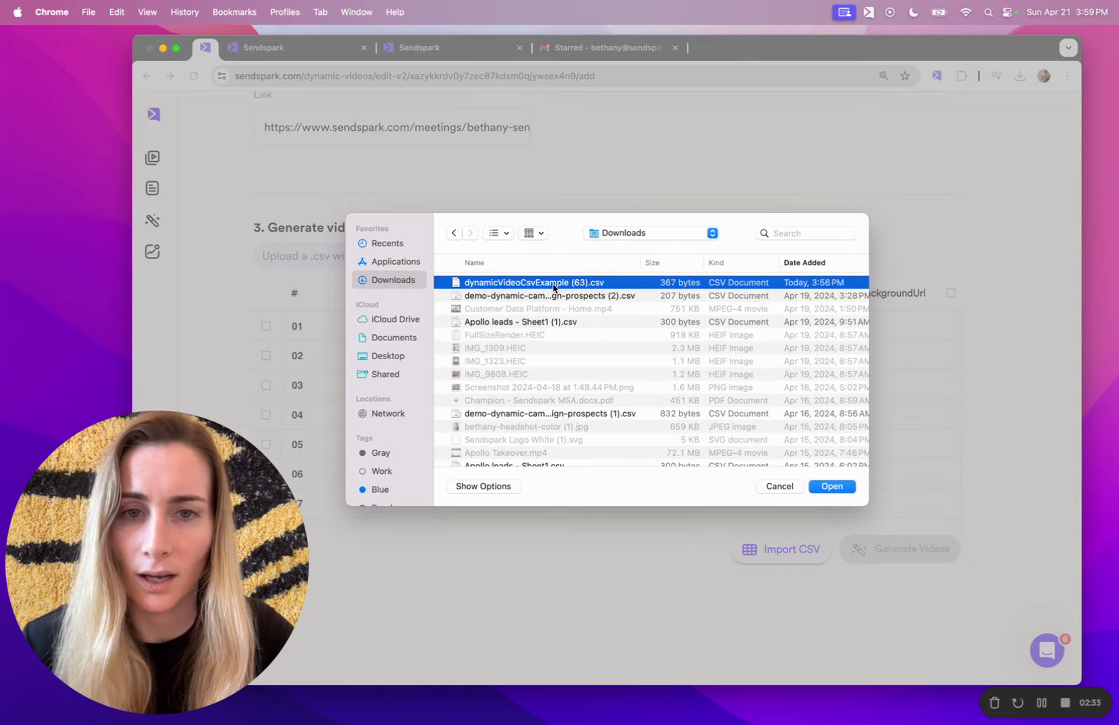
left_click(830, 486)
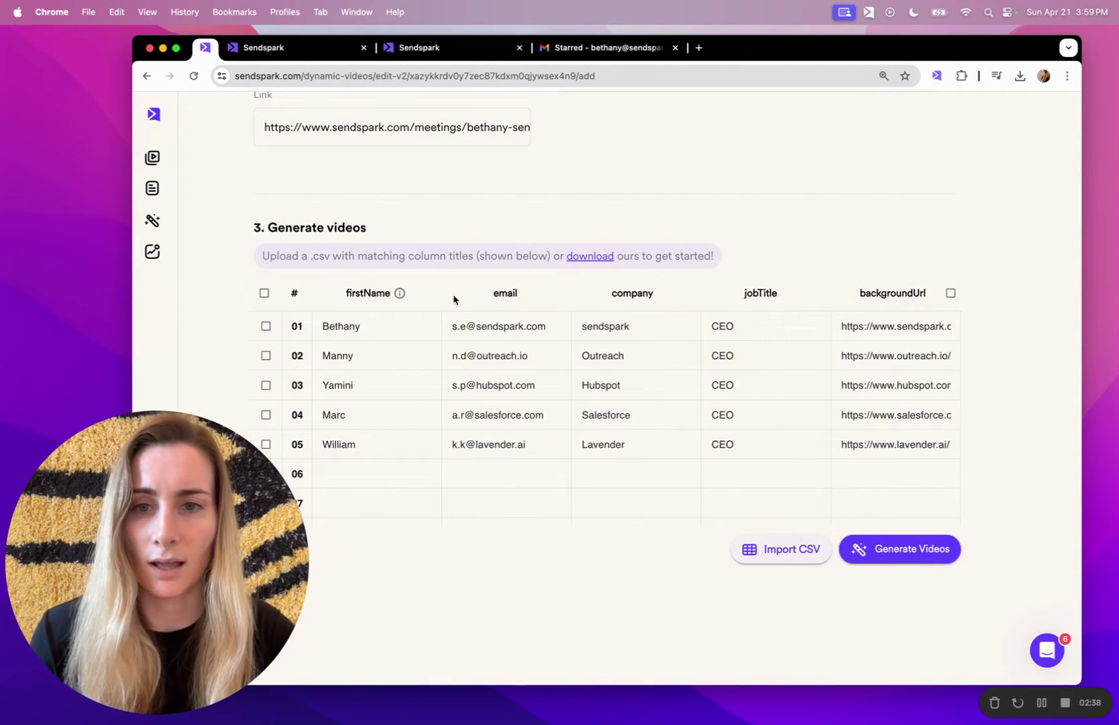
Check row 01's firstName, email, company, jobTitle and backgroundUrl values, then generate the videos
left_click(404, 325)
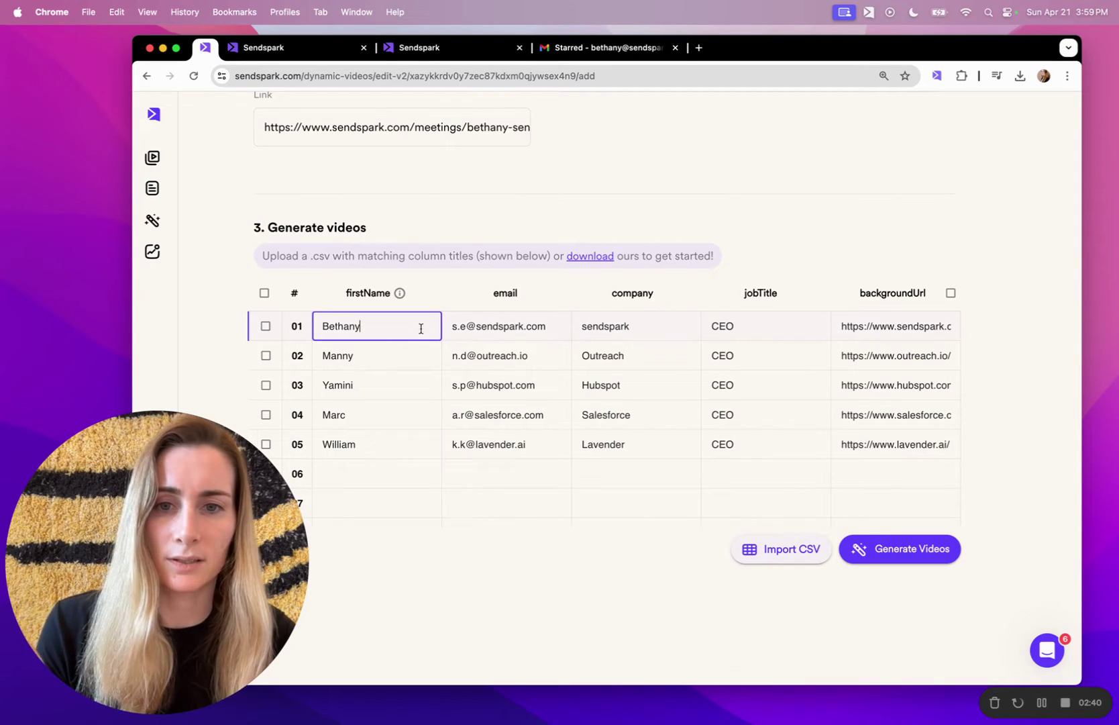
left_click(527, 325)
left_click(618, 326)
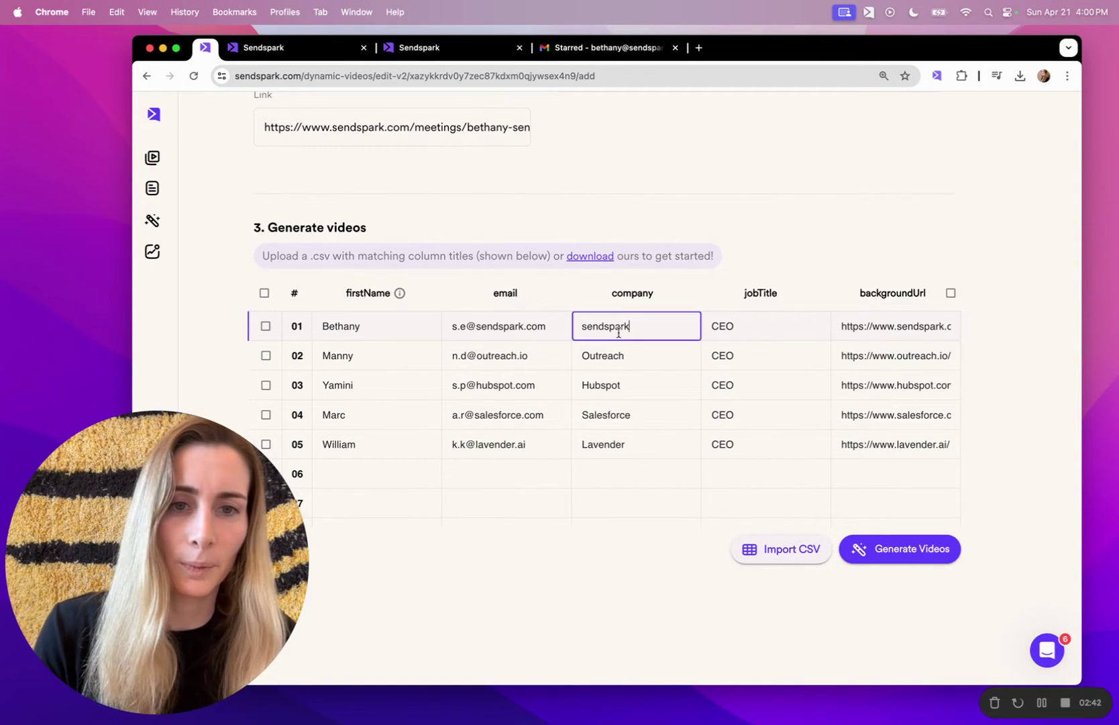
left_click(719, 329)
left_click(876, 330)
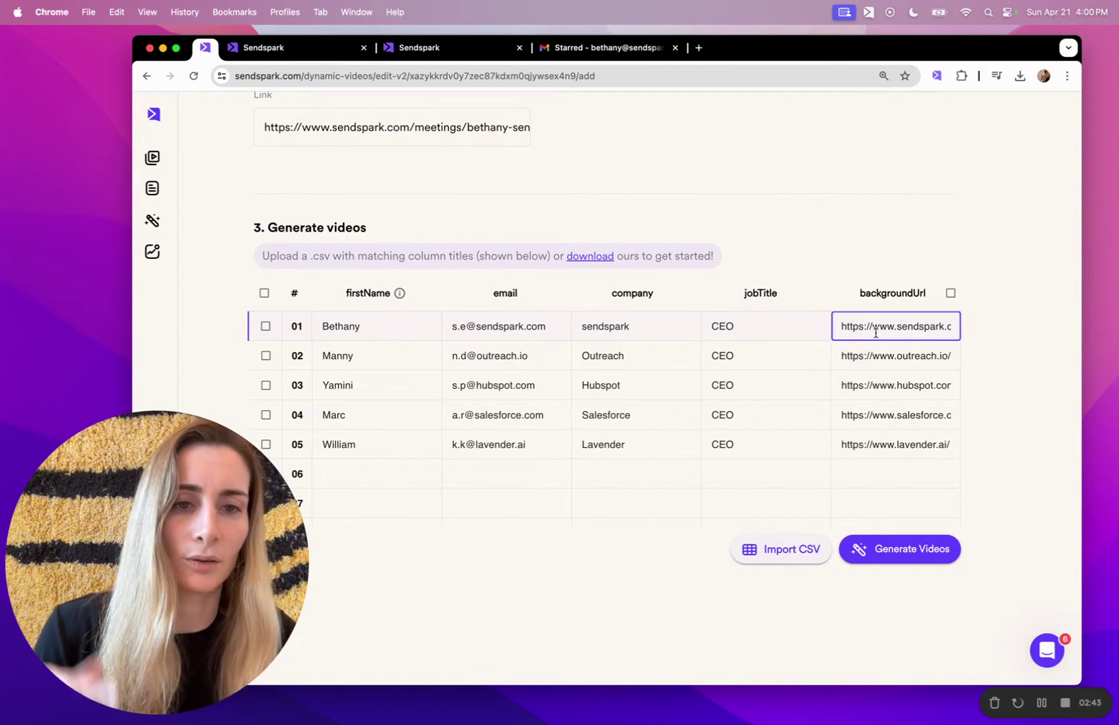
left_click(912, 549)
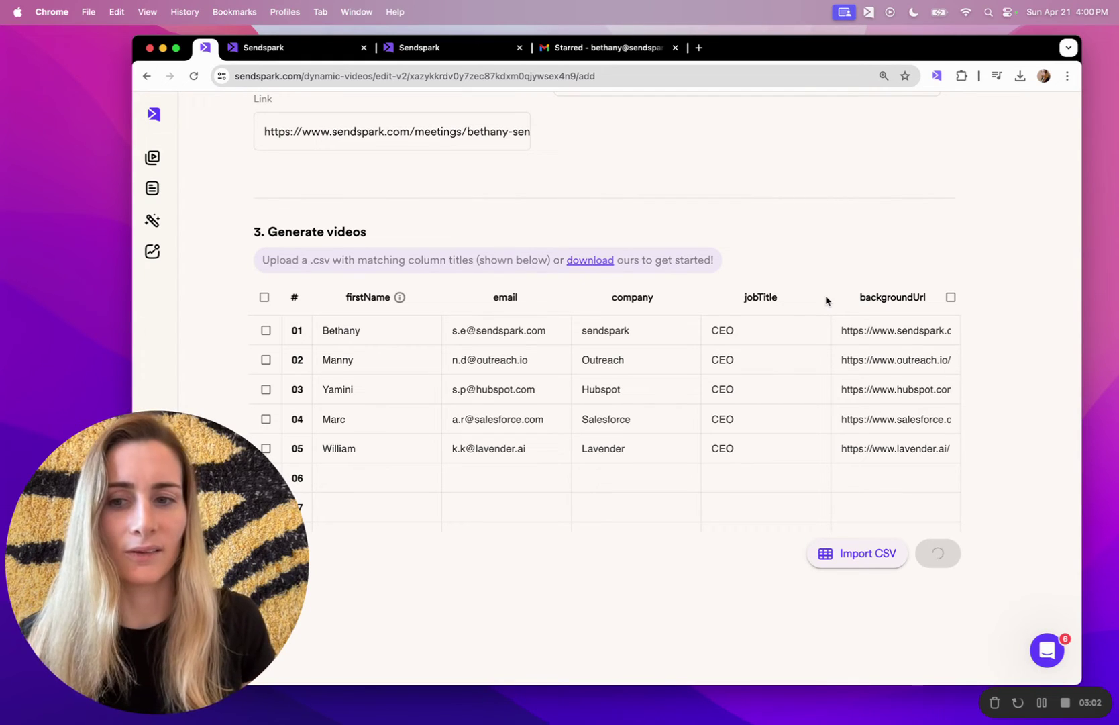
Check the first contact's backgroundUrl cell while the 5 personalized videos process
left_click(865, 332)
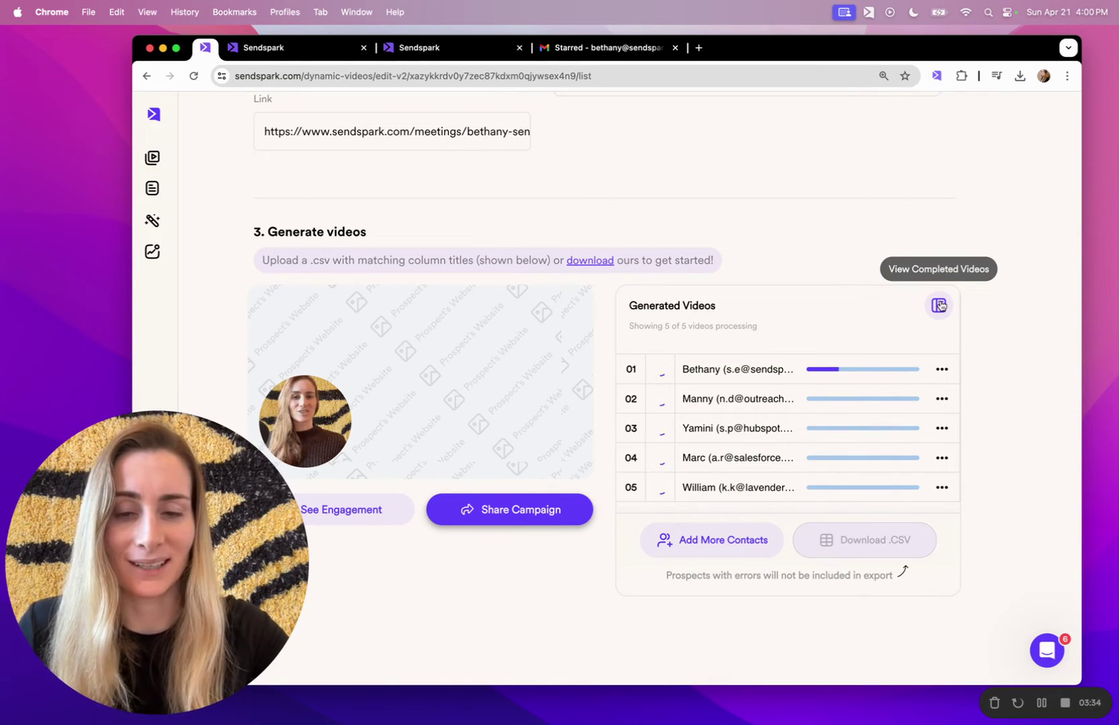
Copy the Apollo share snippet from the Share Dynamic Video dialog, then close it
left_click(517, 510)
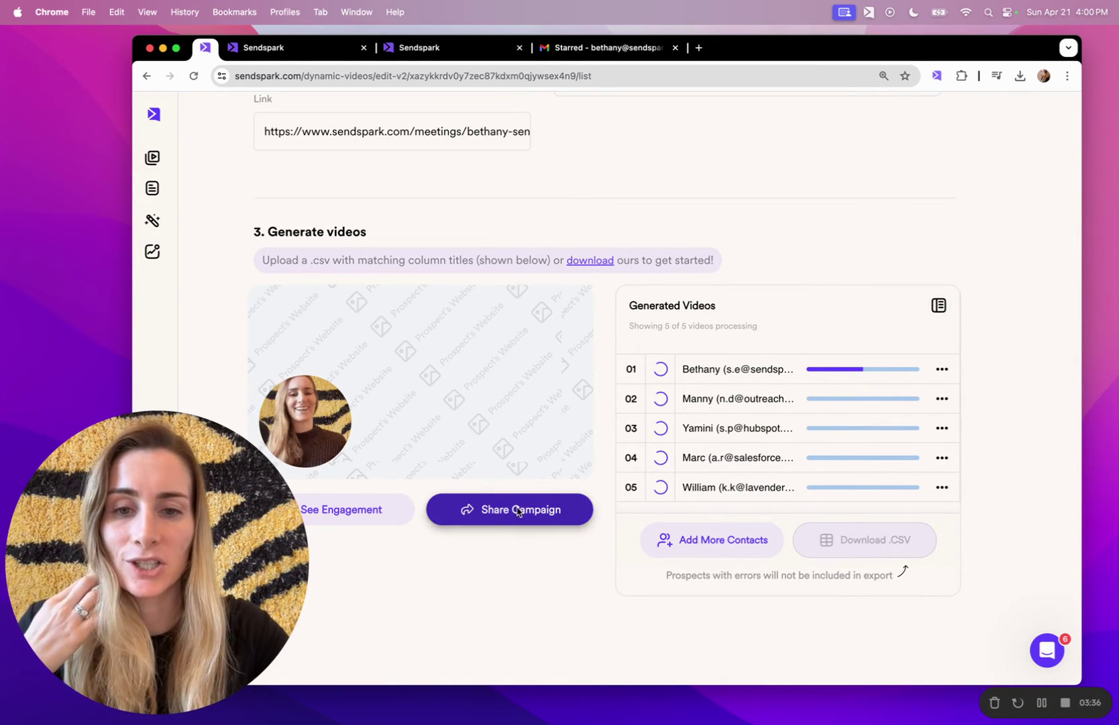
scroll(521, 390, "down", 6)
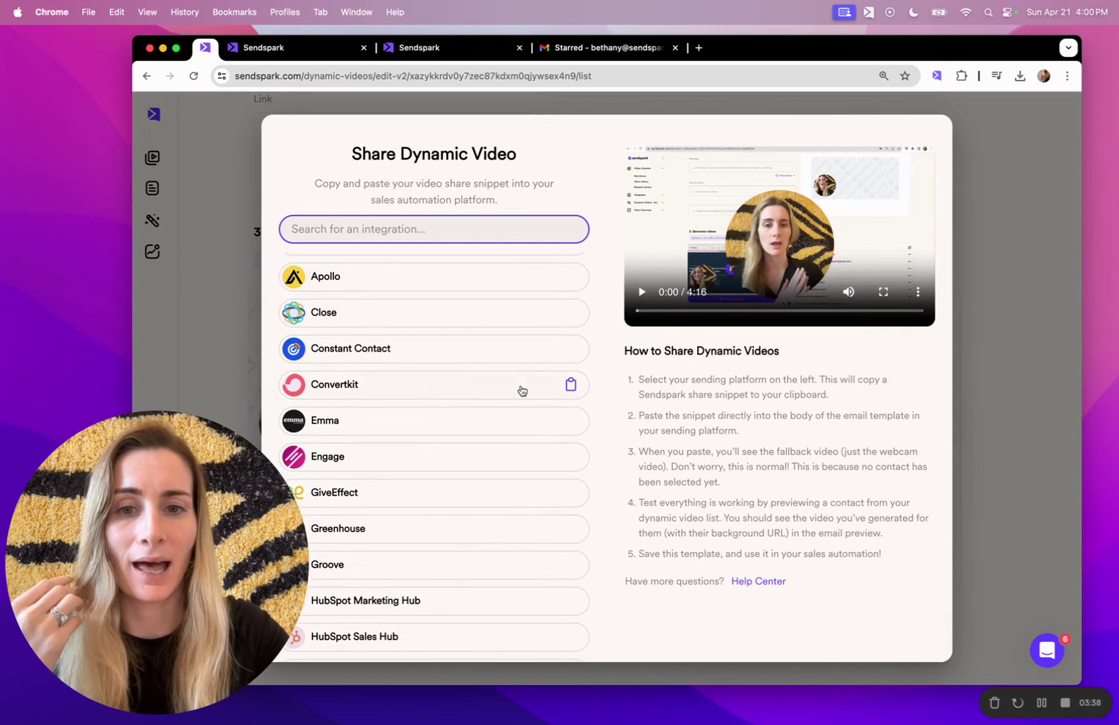
scroll(523, 391, "down", 10)
scroll(522, 391, "up", 15)
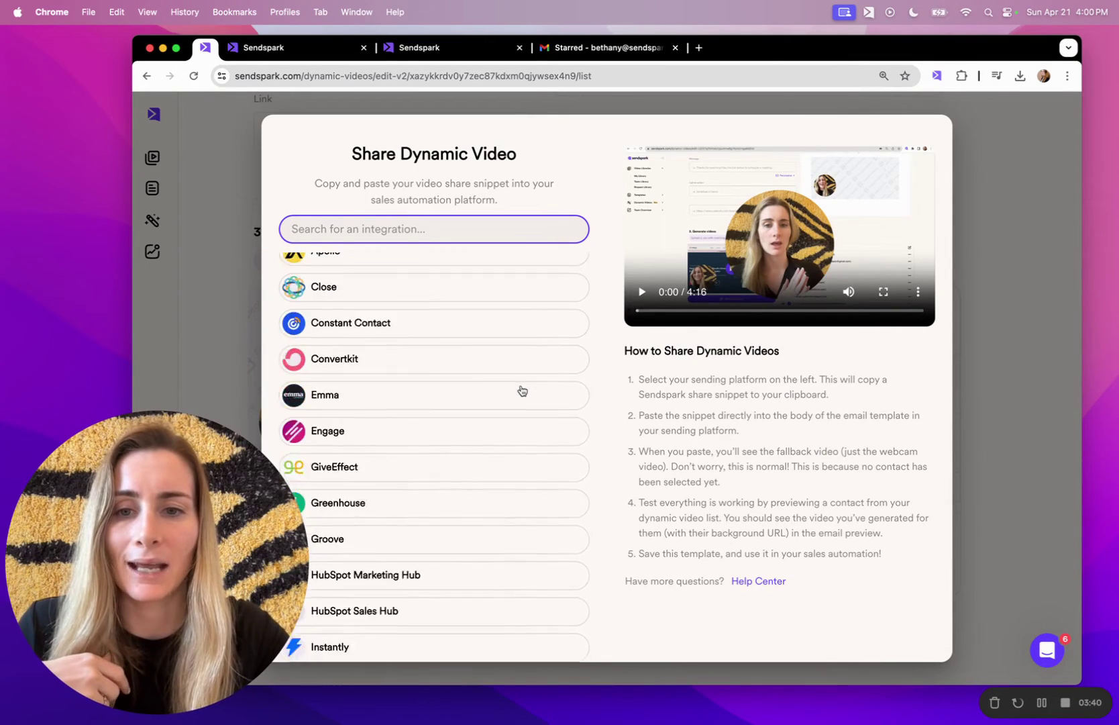
mouse_move(522, 391)
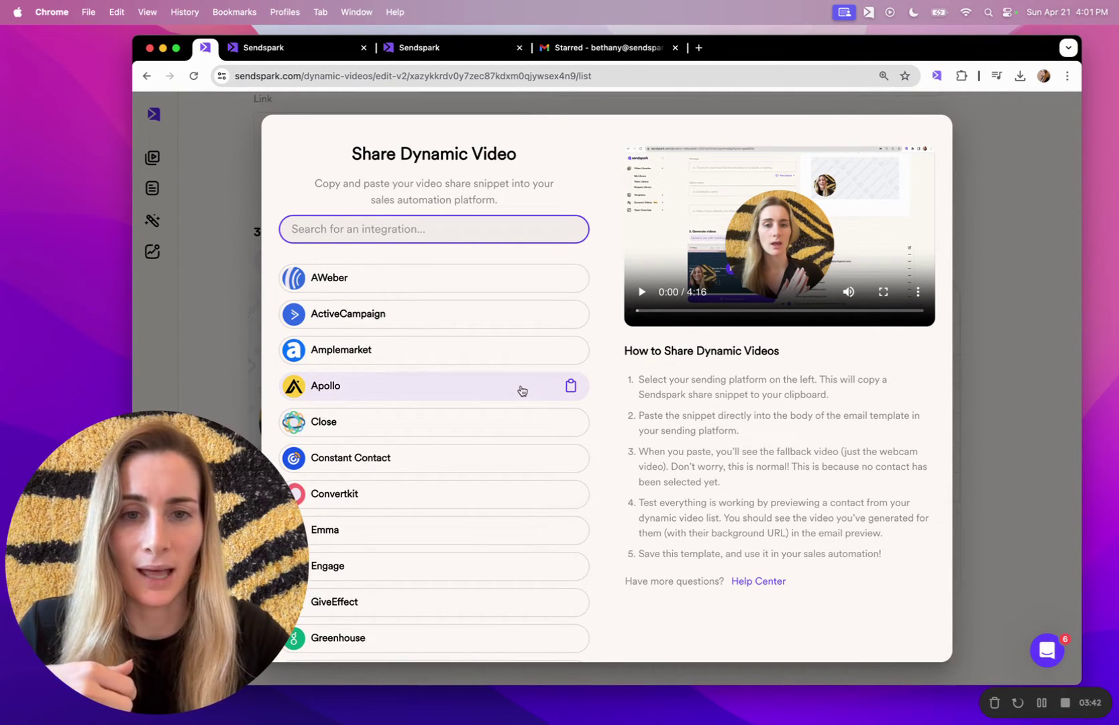
left_click(520, 390)
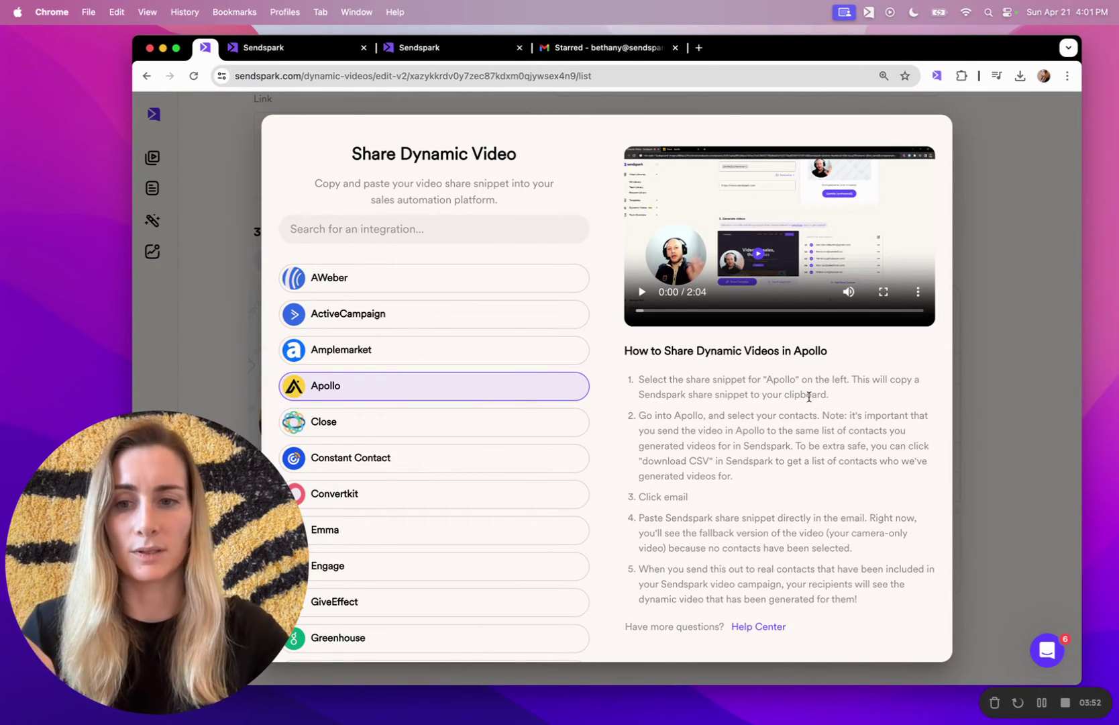
left_click(397, 393)
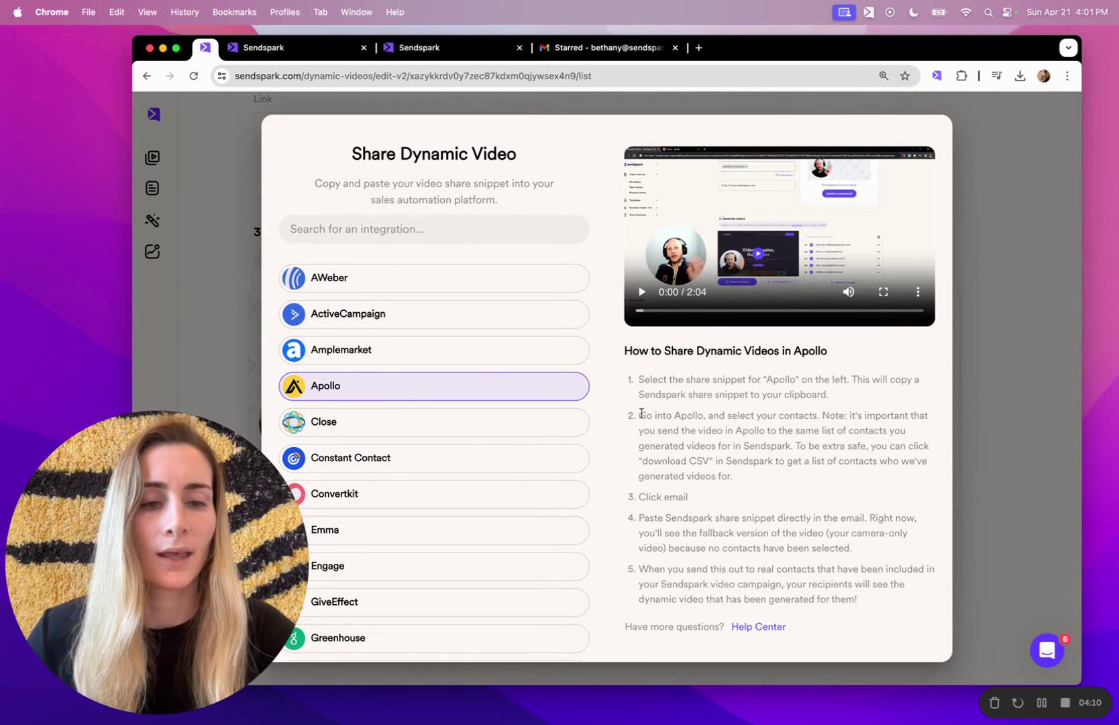
left_click(1016, 429)
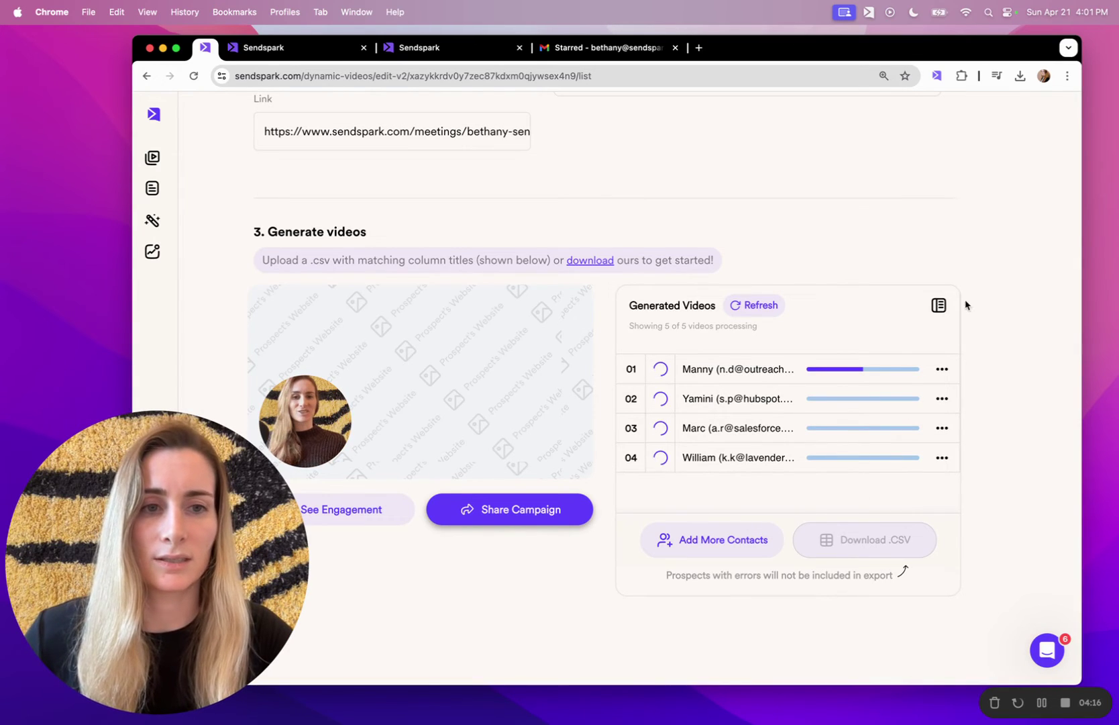
Refresh the completed videos list and play the Sendspark contact's personalized video
left_click(938, 306)
left_click(783, 297)
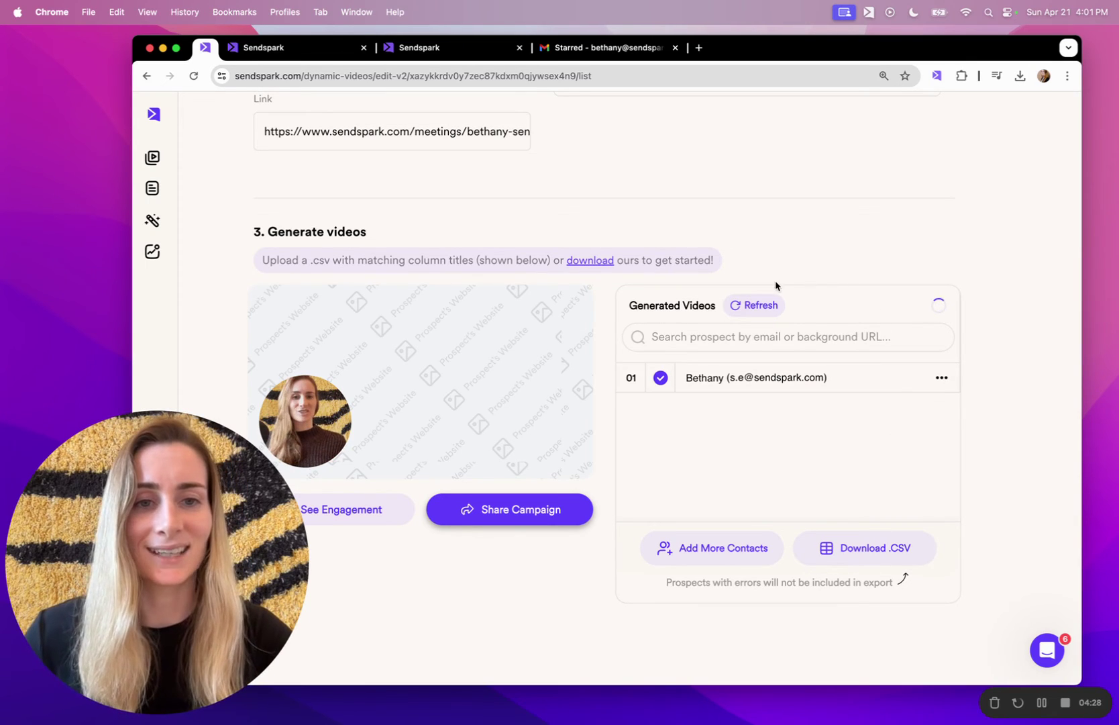
left_click(760, 306)
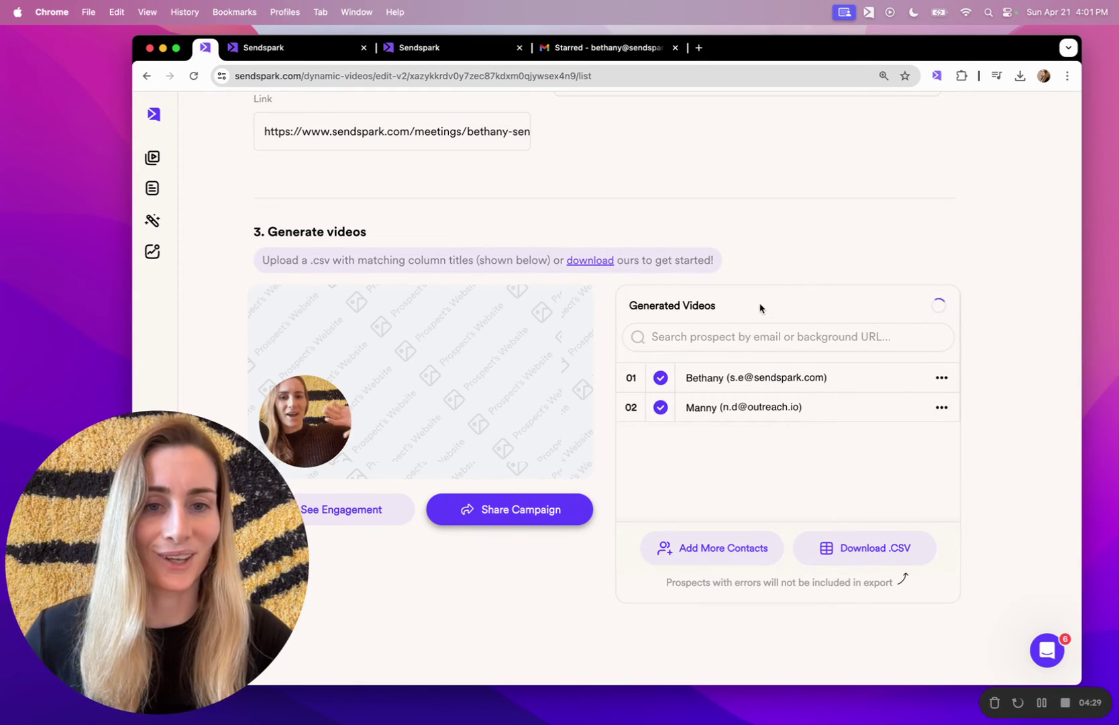
left_click(754, 378)
scroll(755, 380, "down", 1)
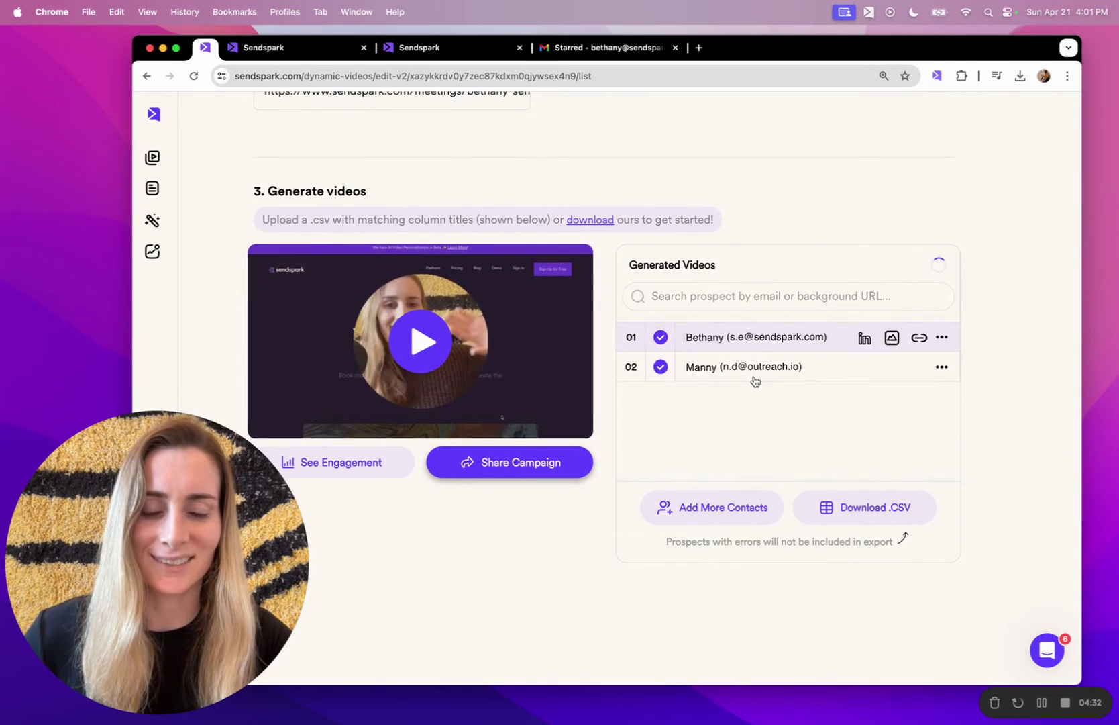
left_click(419, 342)
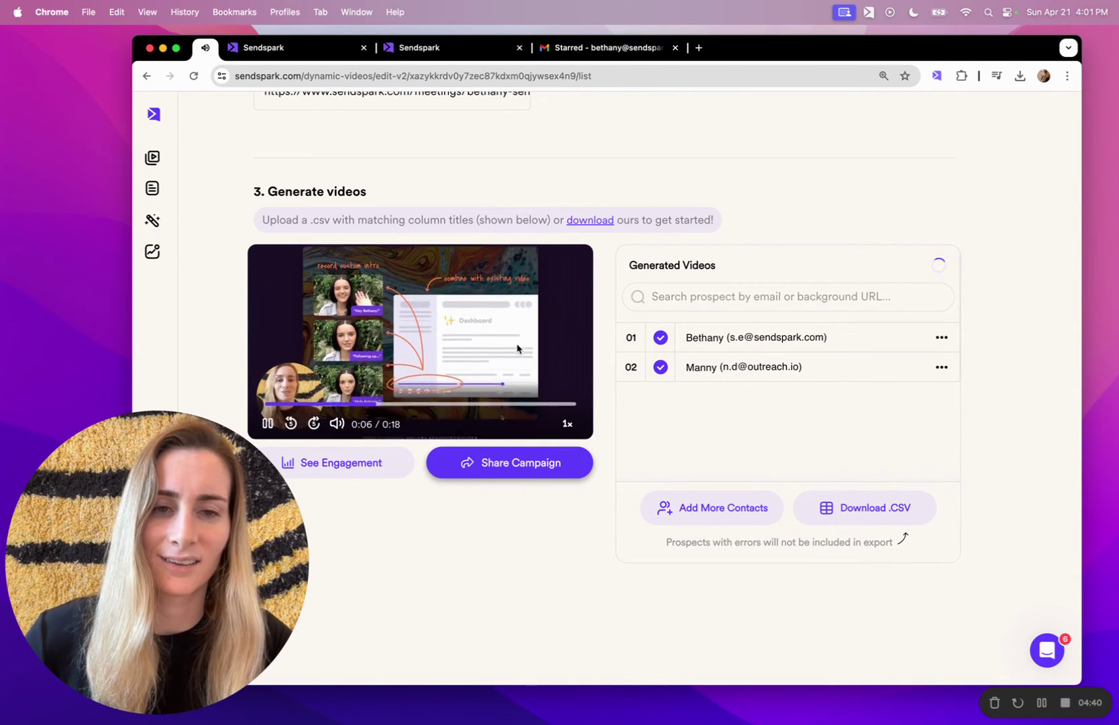
left_click(519, 348)
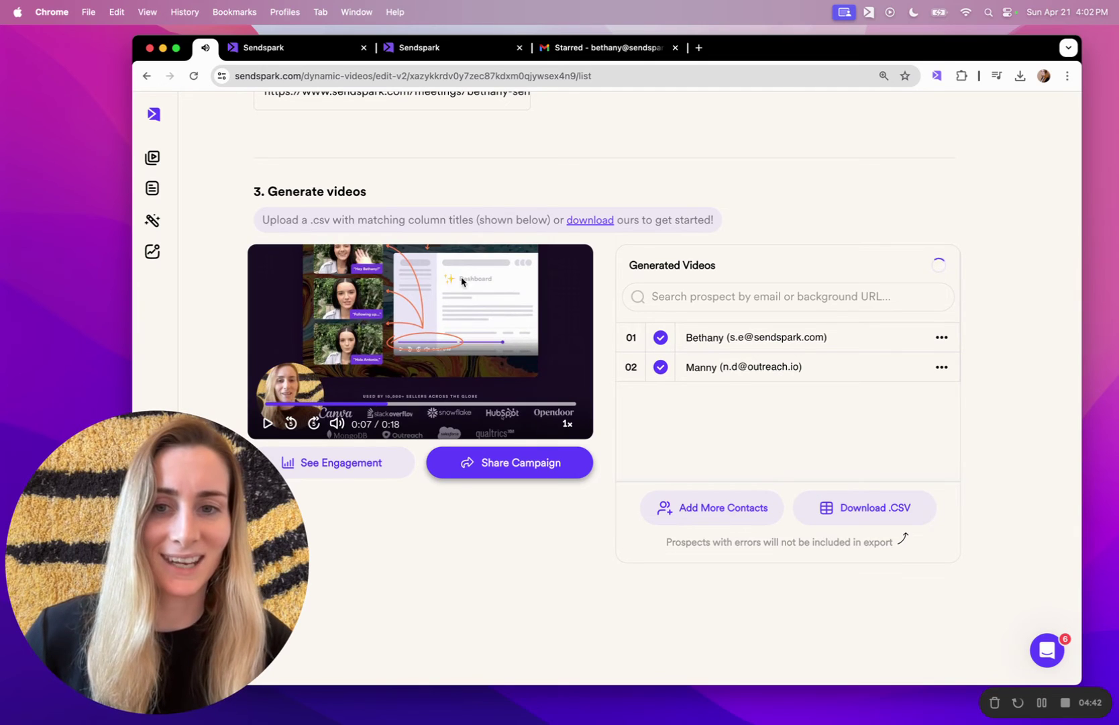
Preview the Outreach and HubSpot contacts' videos, then view the campaign's engagement statistics
left_click(758, 366)
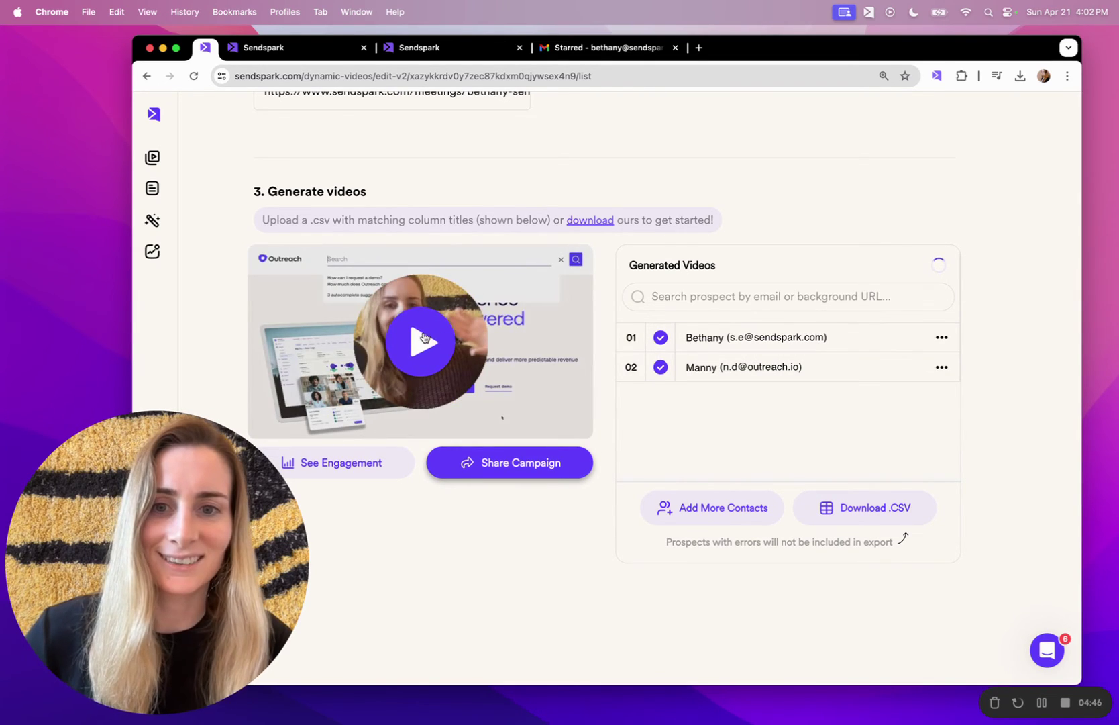
left_click(553, 346)
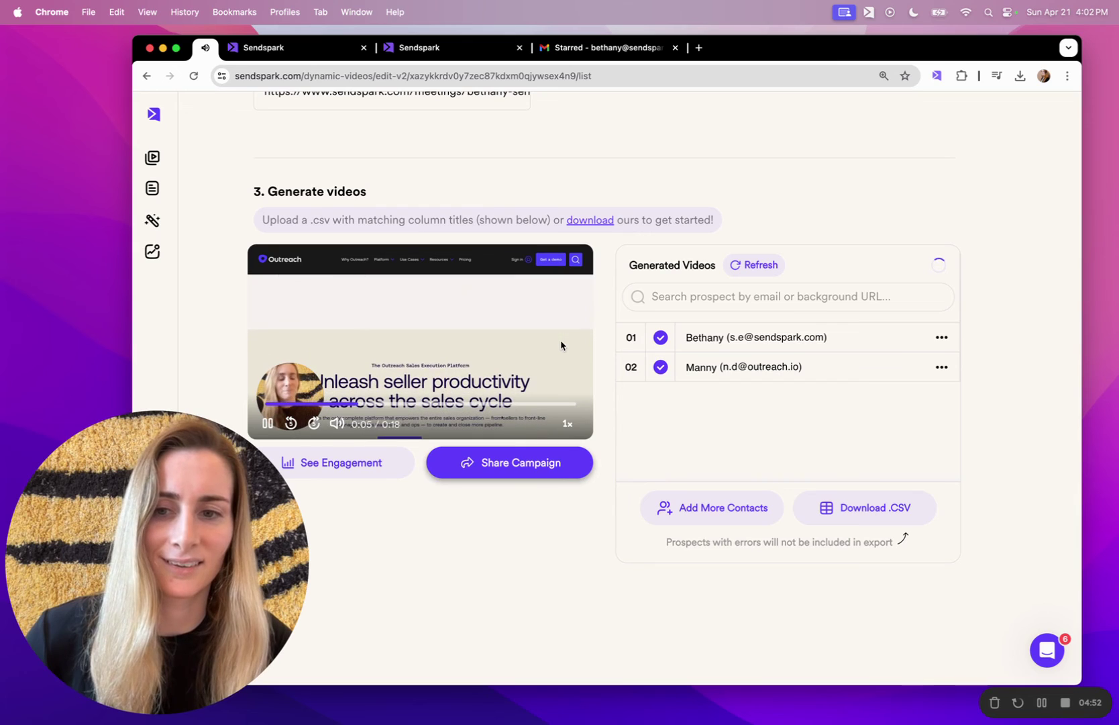
left_click(755, 265)
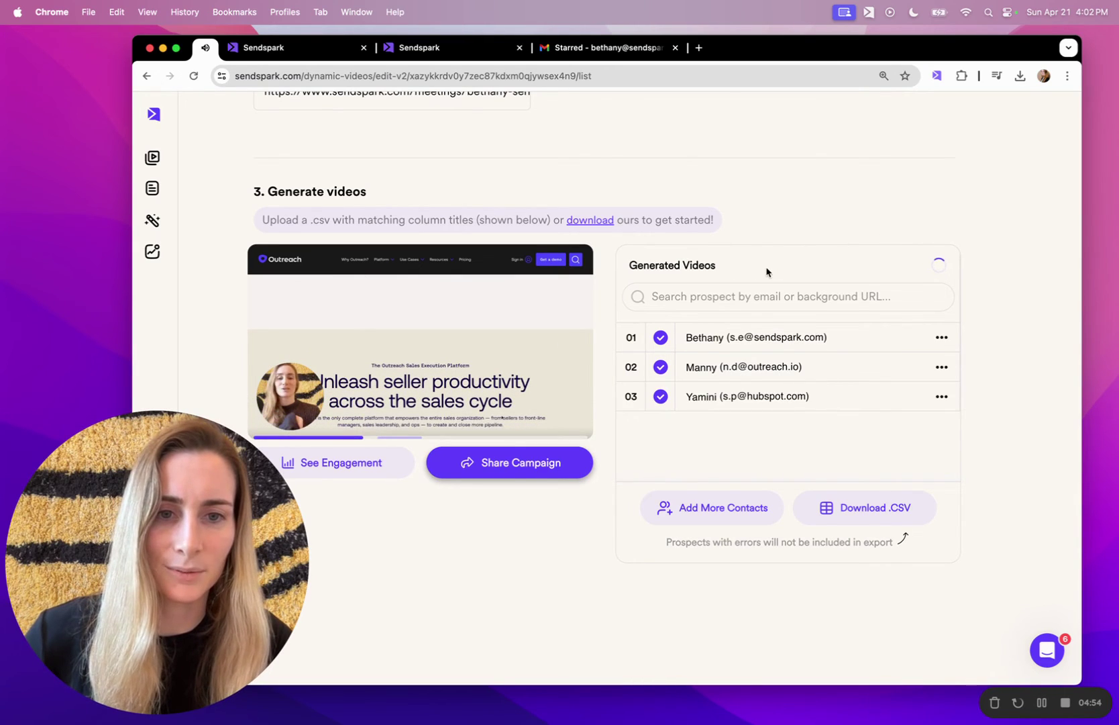
left_click(742, 396)
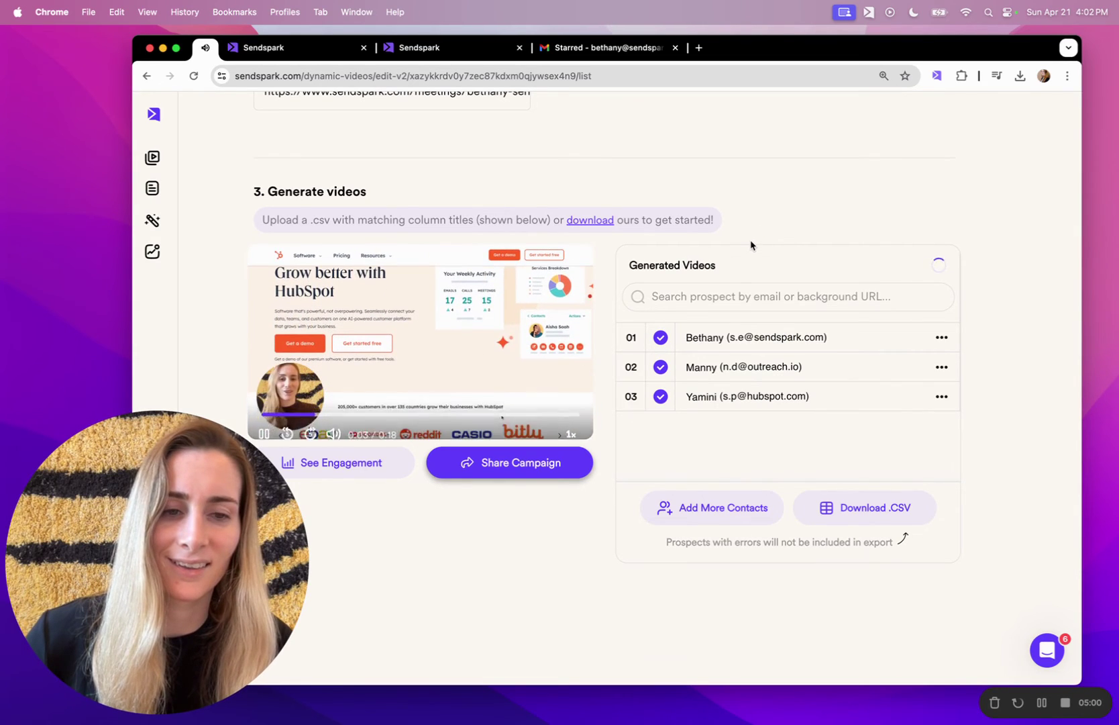
left_click(477, 312)
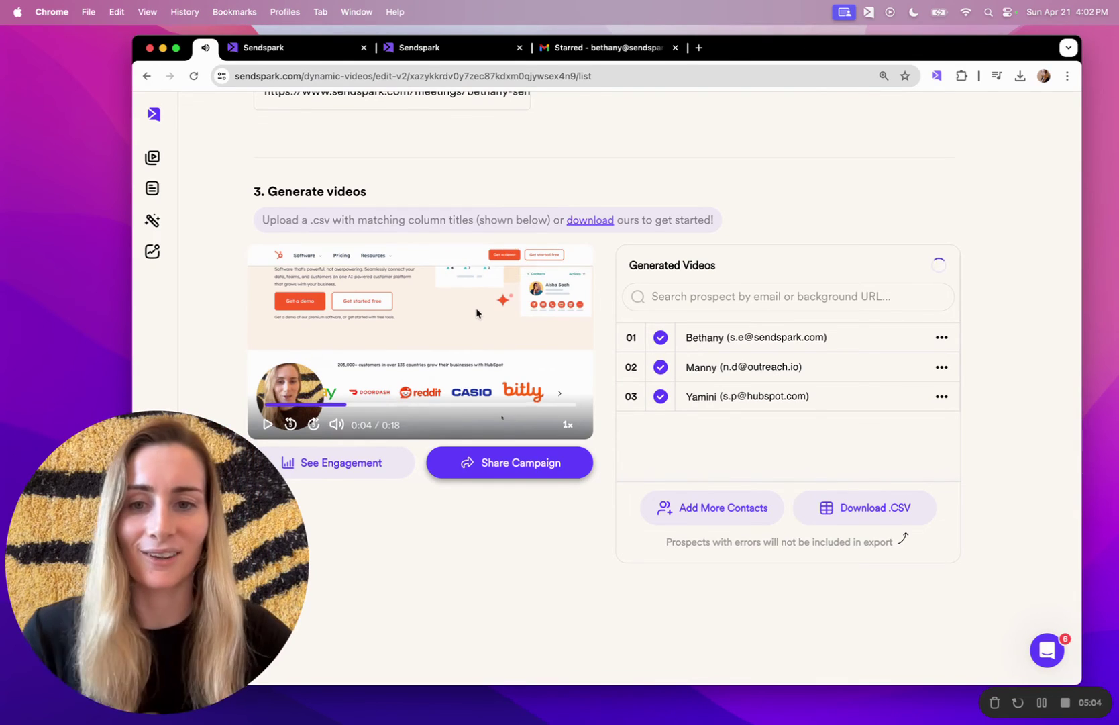
left_click(362, 471)
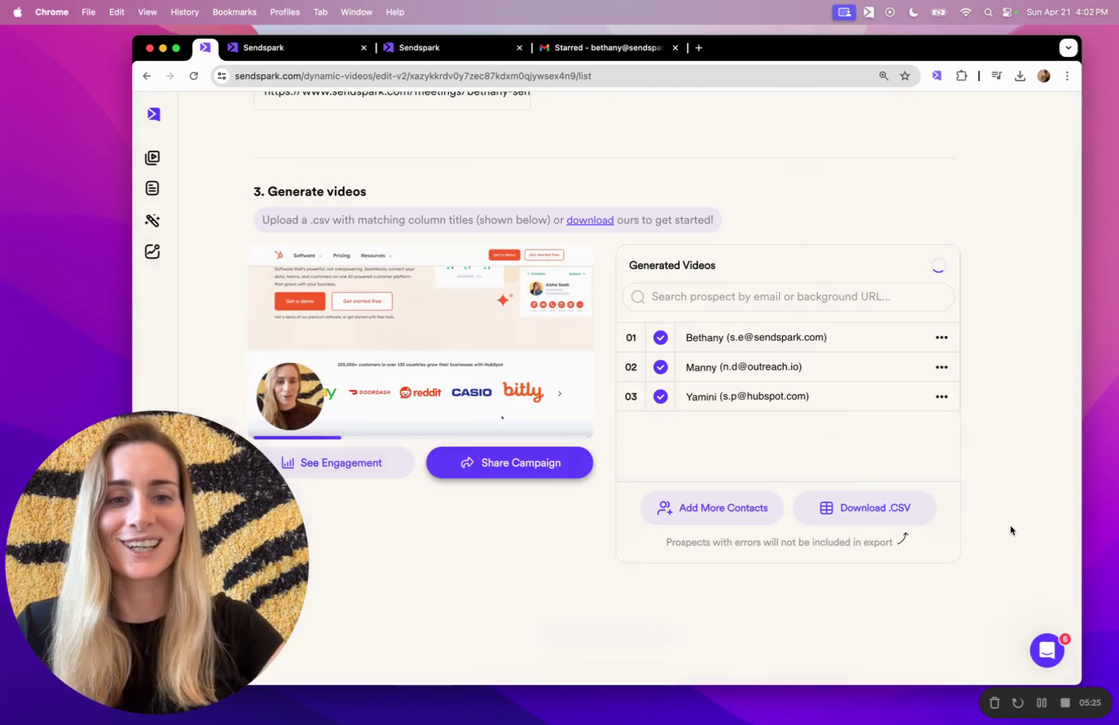
left_click(1010, 529)
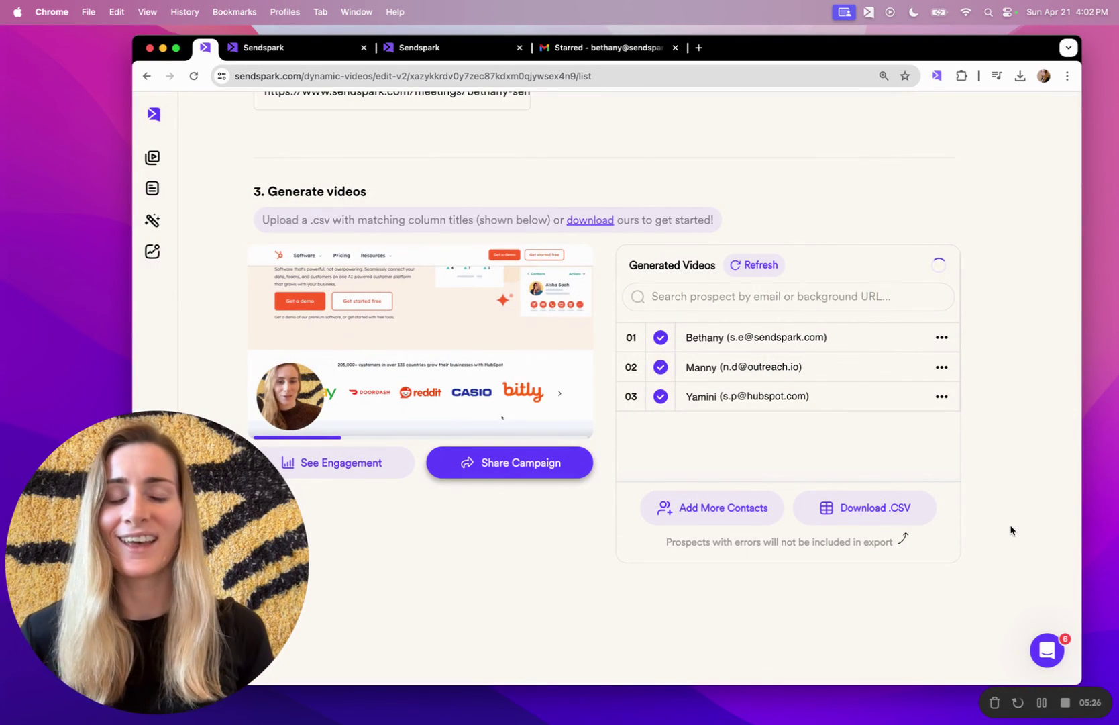